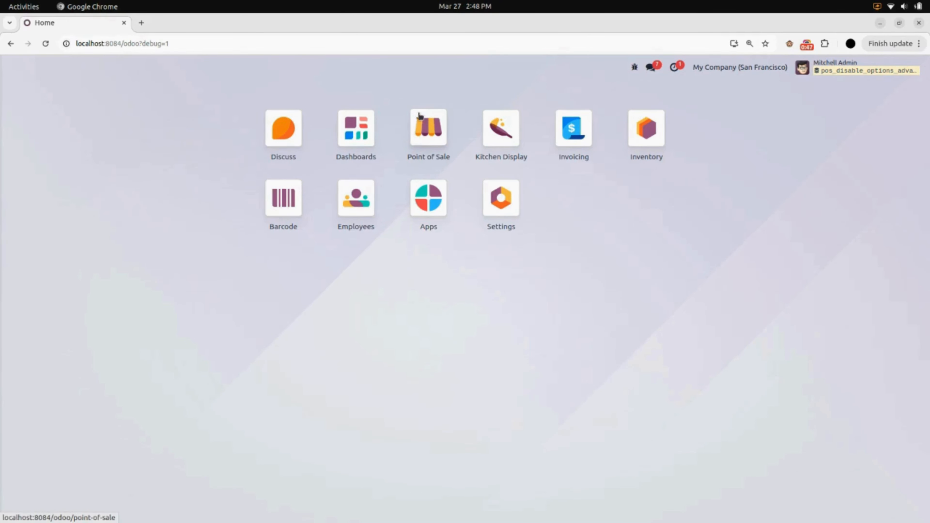
- Open the Point of Sale configuration settings and choose the Restaurant shop
left_click(439, 136)
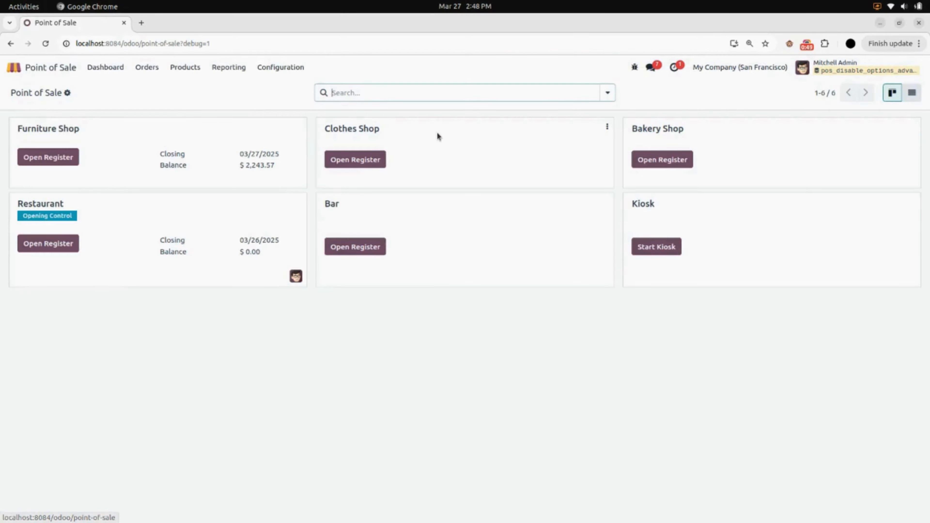
left_click(268, 71)
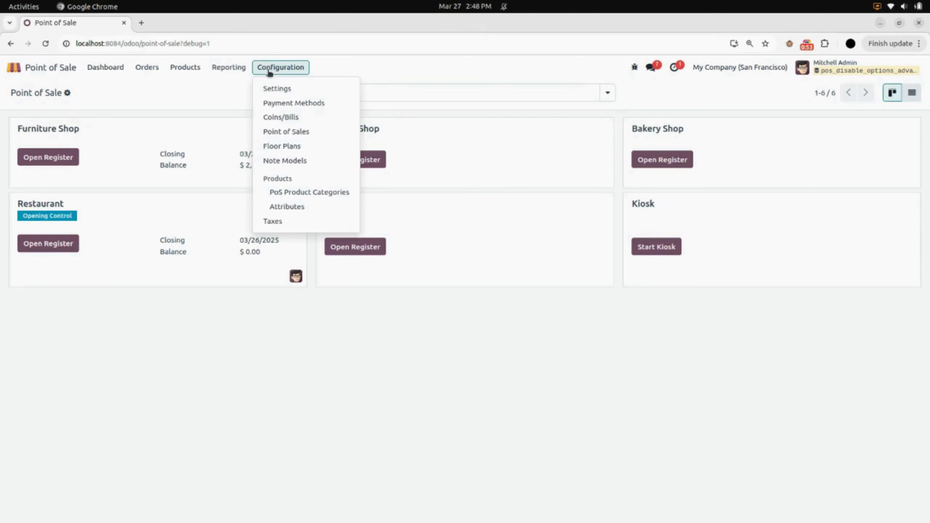
left_click(300, 90)
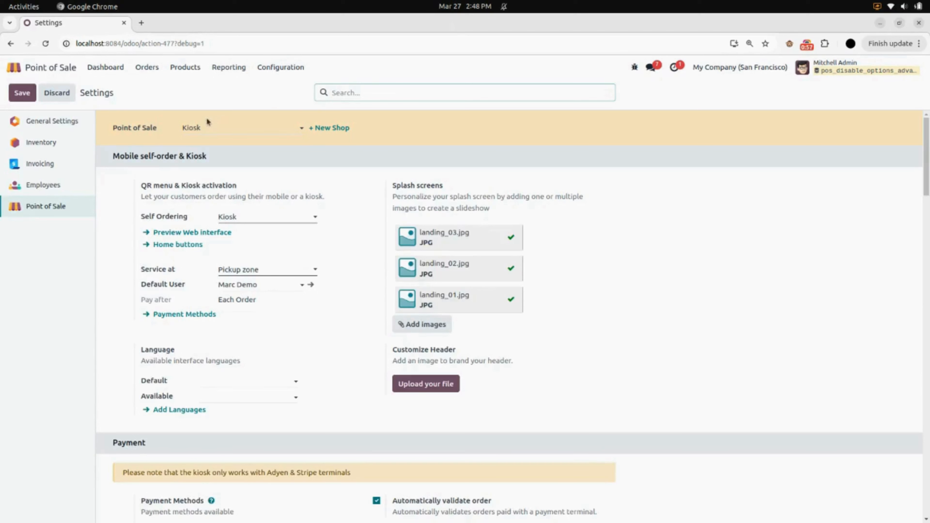
left_click(207, 129)
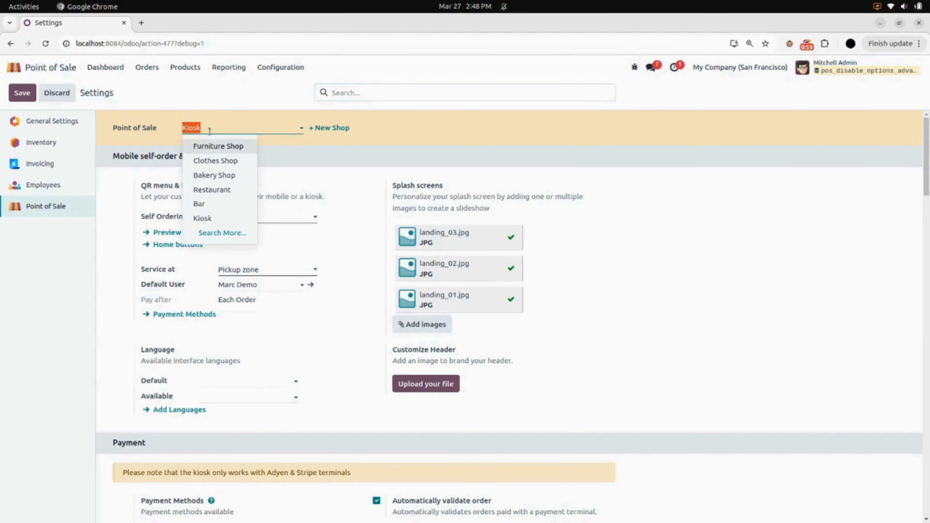
left_click(230, 190)
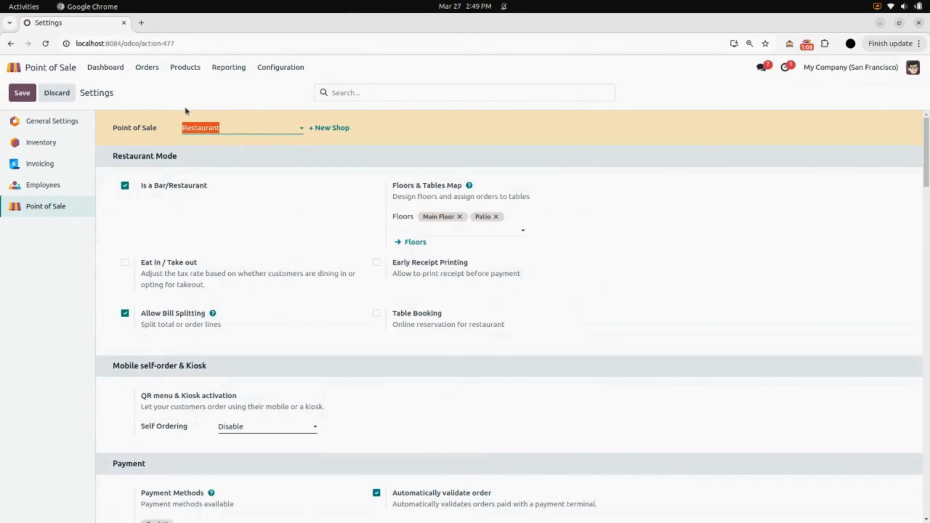
left_click(202, 143)
- Enable Log in with Employees in the PoS Interface settings and grant basic rights to the first two listed employees
scroll(213, 214, "down", 10)
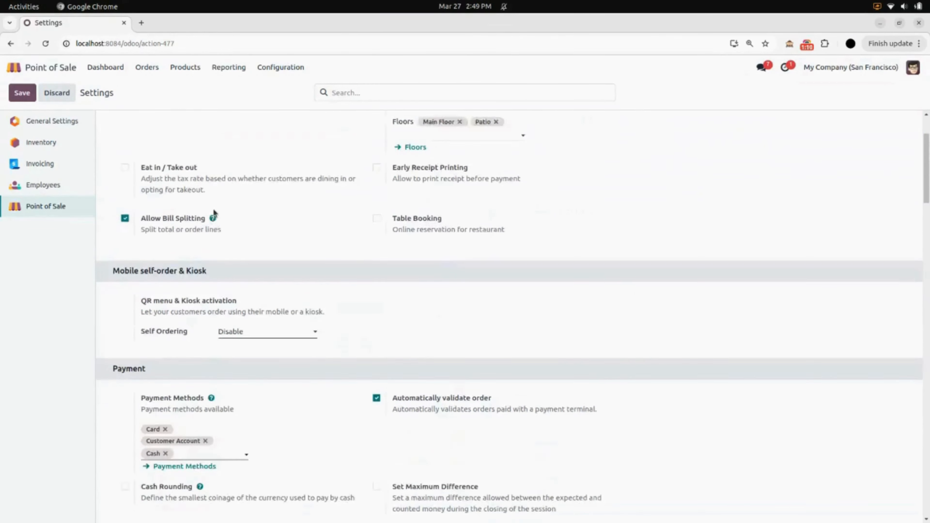
scroll(214, 213, "down", 1)
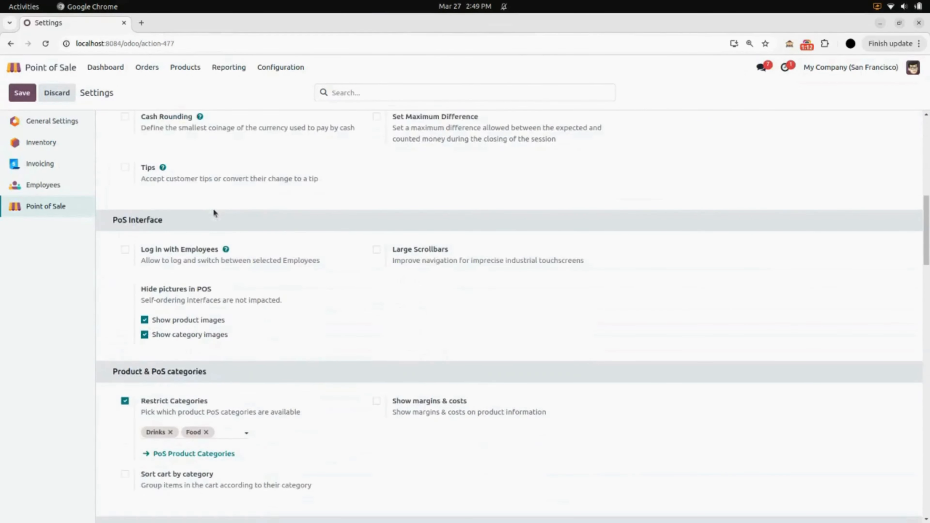
left_click(125, 249)
mouse_move(222, 260)
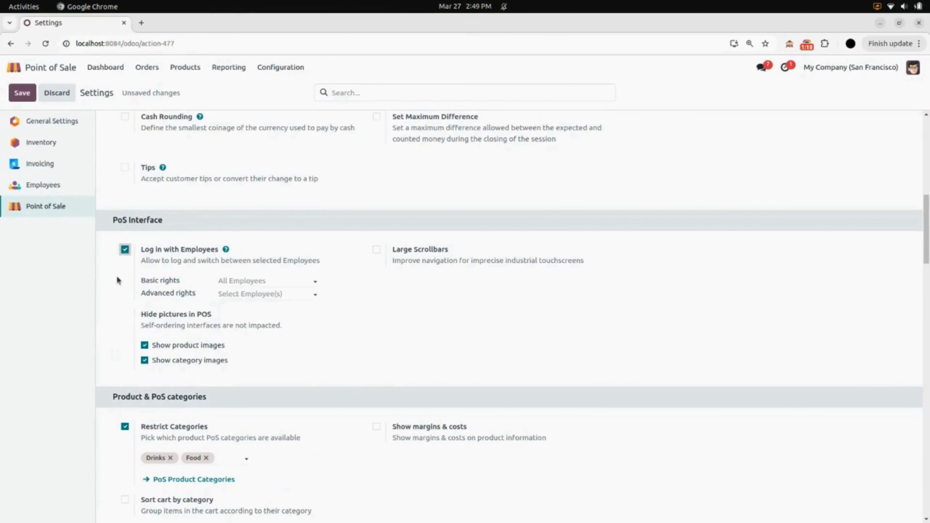
left_click(258, 280)
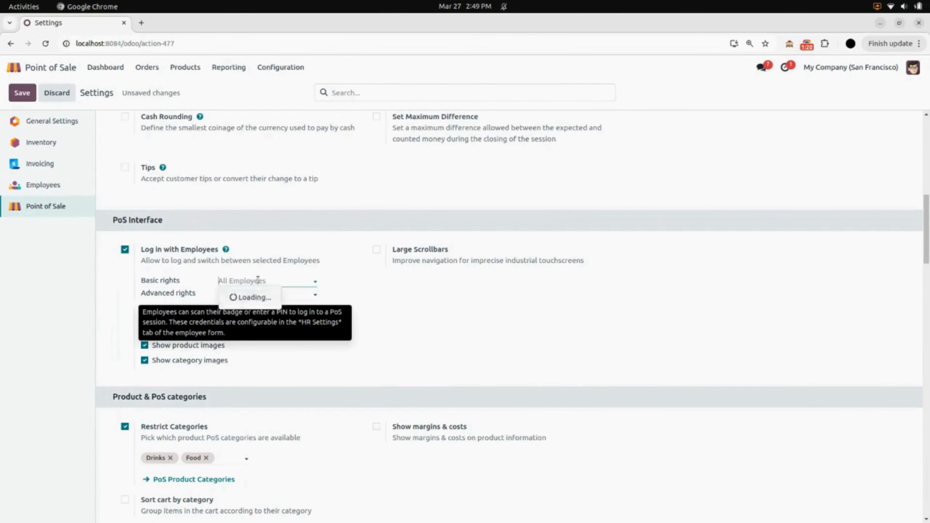
left_click(256, 296)
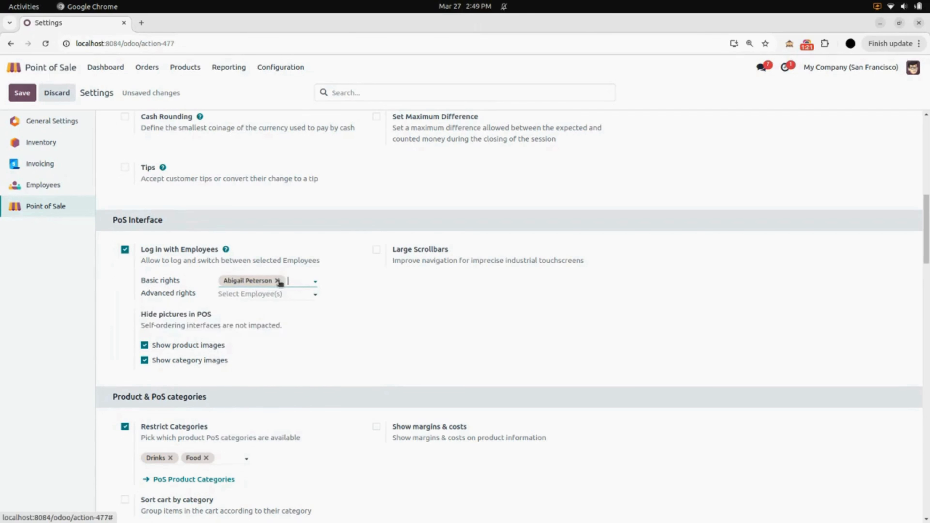
left_click(293, 281)
left_click(311, 311)
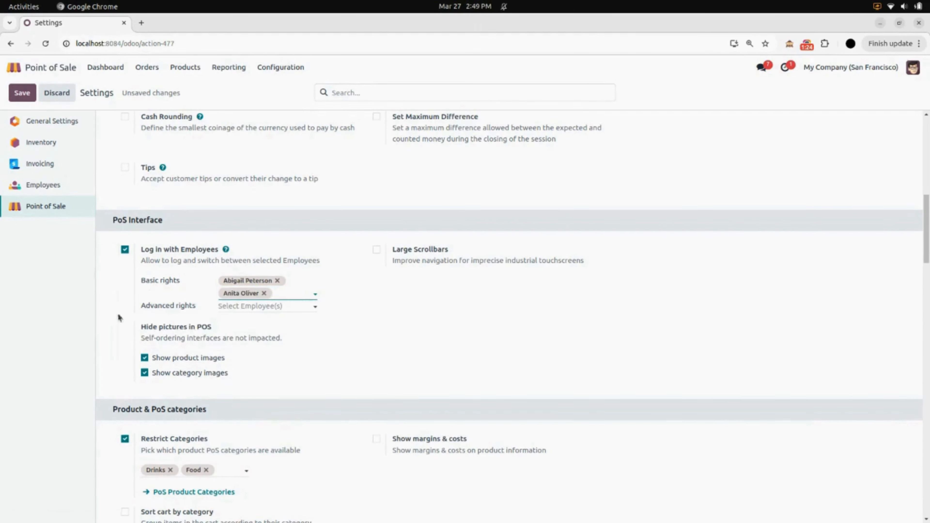
- Grant advanced rights to the fourth and sixth listed employees and save the Restaurant settings
left_click(226, 308)
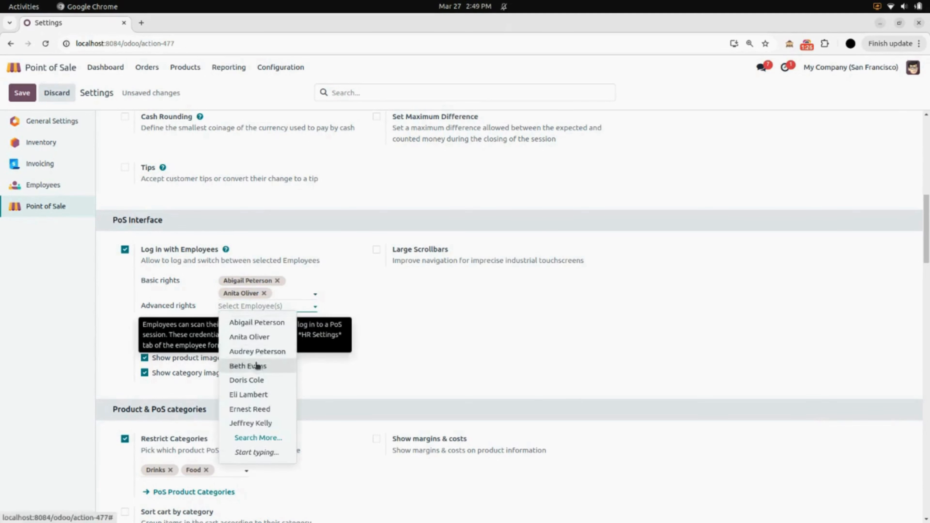
left_click(261, 362)
left_click(292, 306)
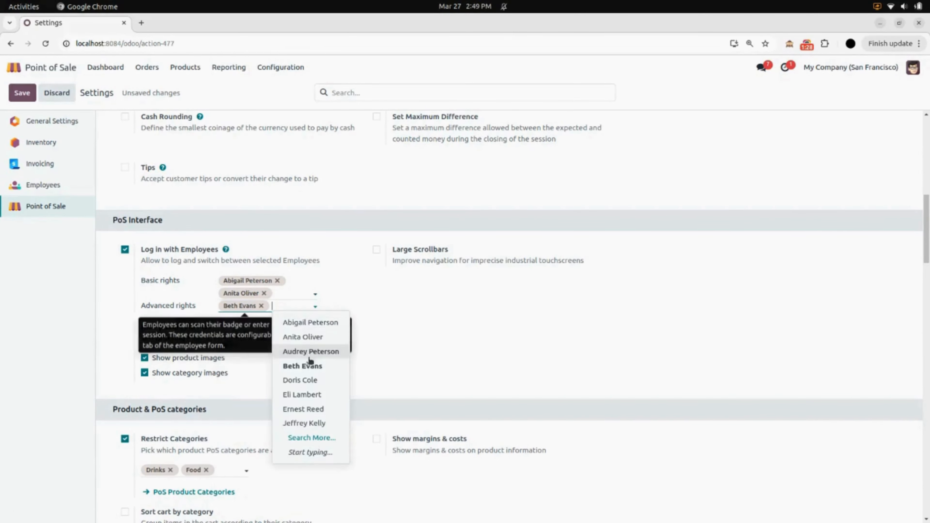
left_click(318, 396)
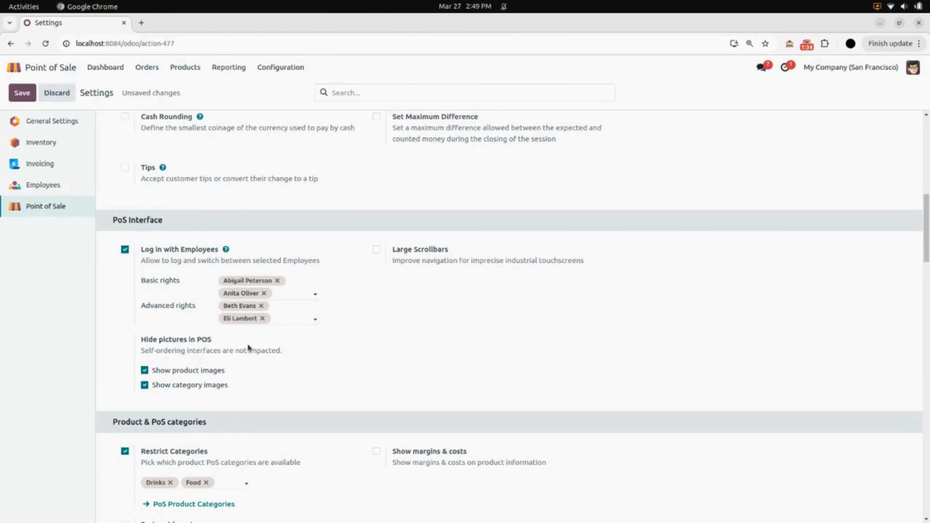
left_click(22, 92)
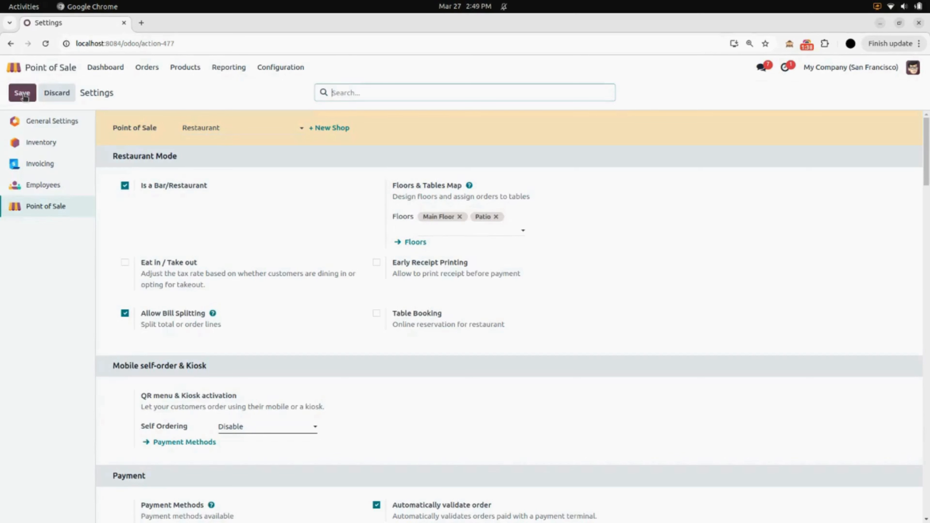
- Open the admin user's record in the general settings and show its Point Of Sale permissions
left_click(49, 69)
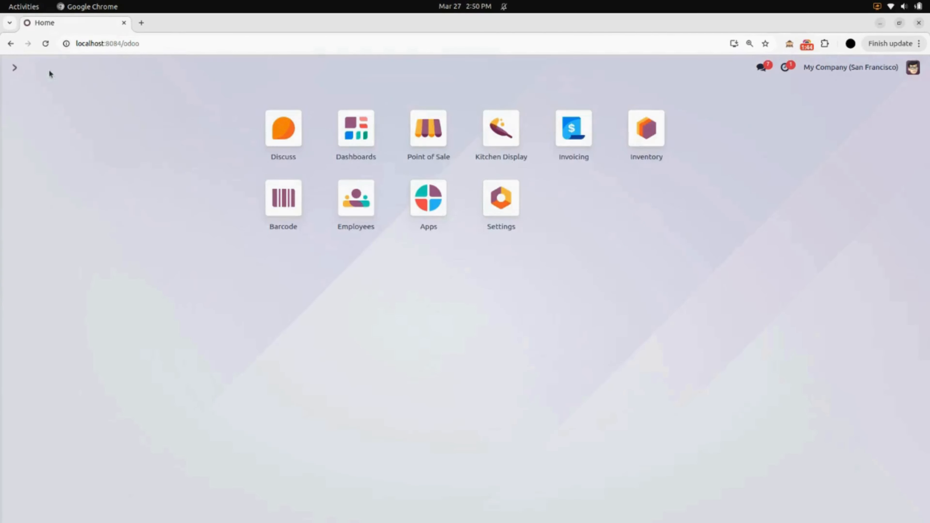
left_click(513, 215)
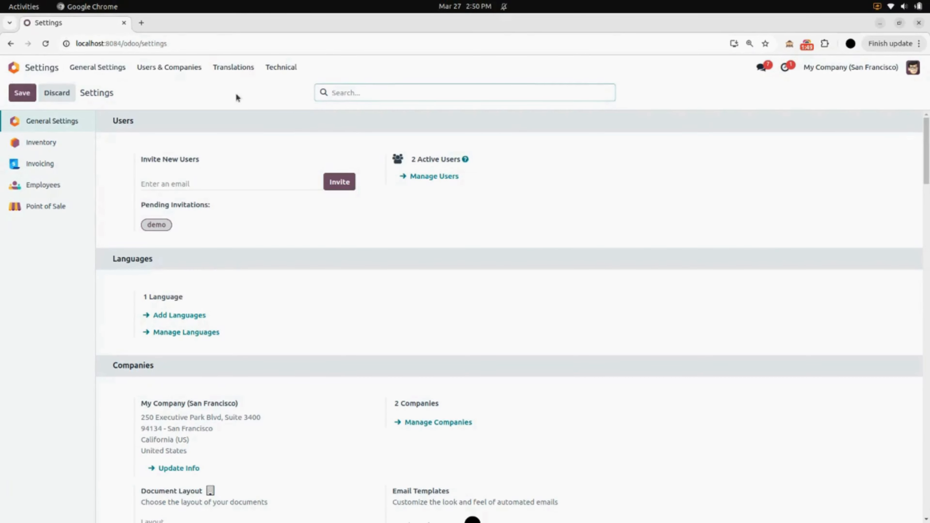
left_click(182, 69)
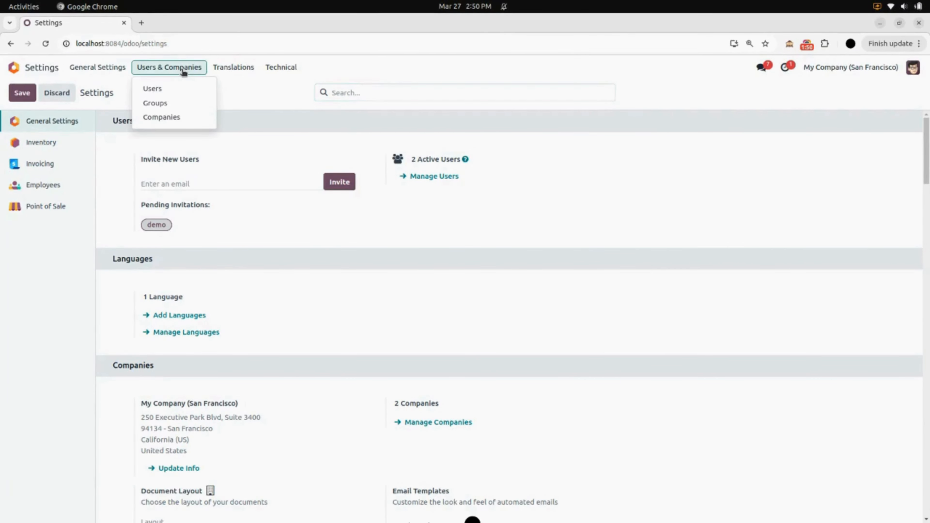
left_click(181, 88)
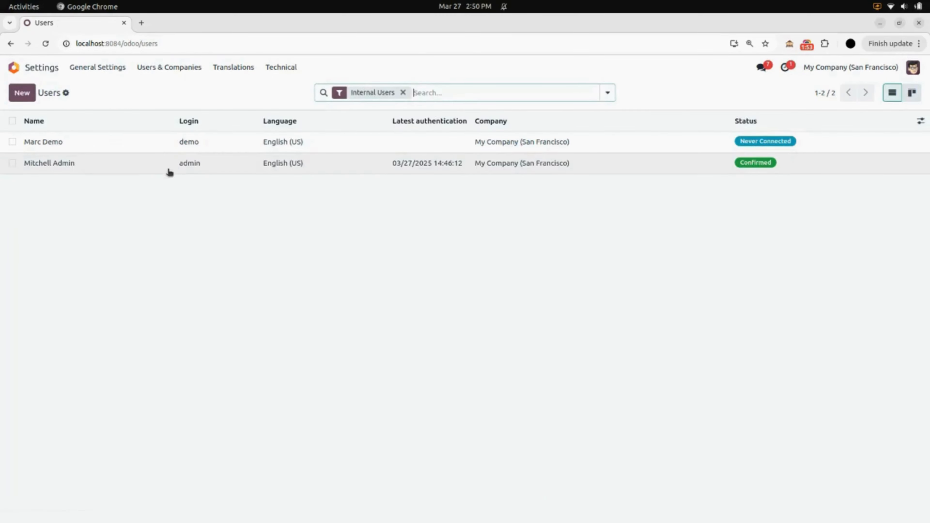
left_click(170, 173)
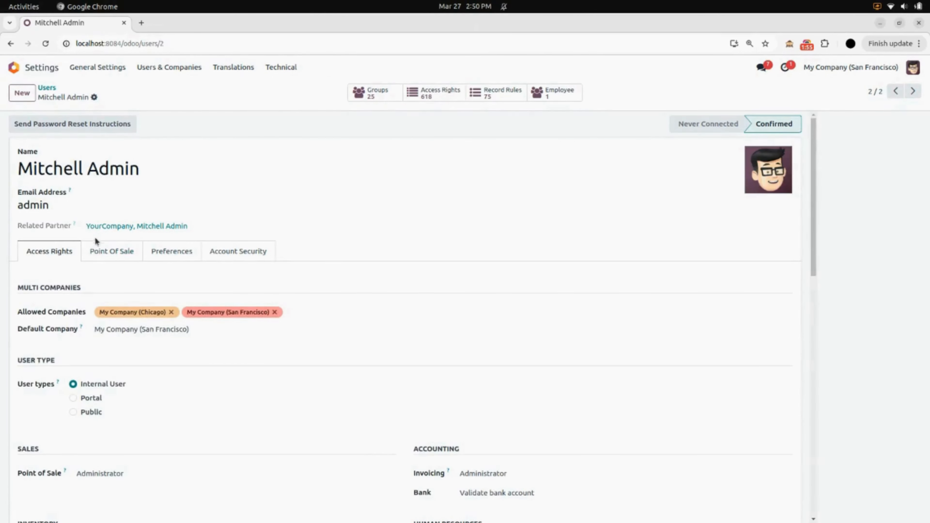
left_click(93, 252)
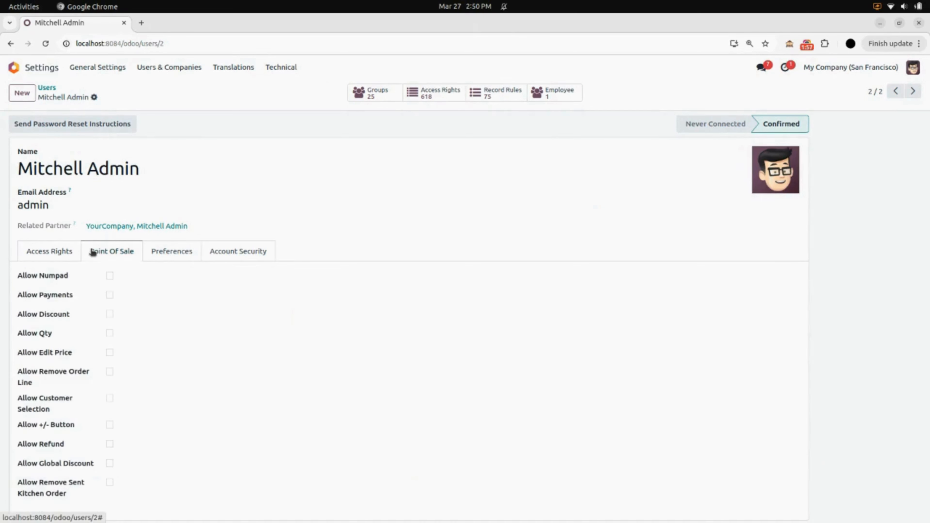
- Enable every Point Of Sale permission for the admin user, from Allow Numpad to Allow Remove Sent Kitchen Order, then save and reload
left_click(110, 275)
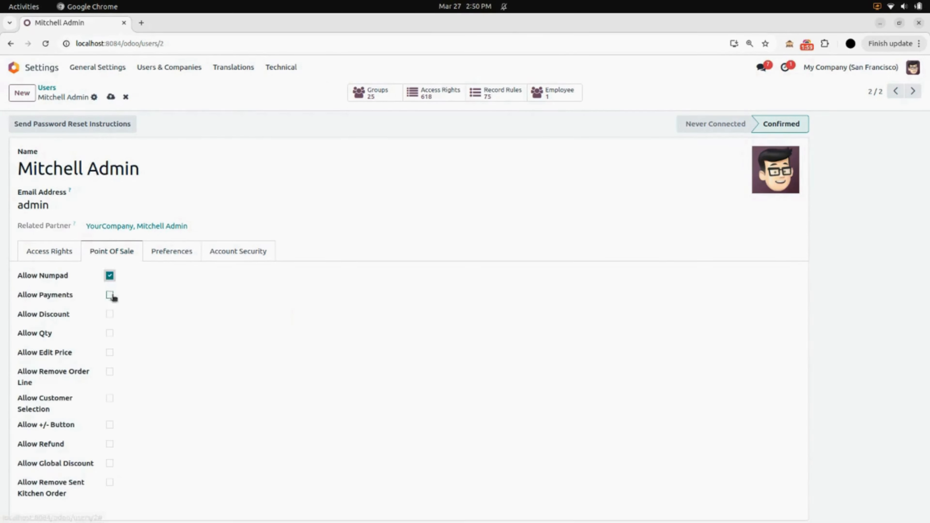
left_click(110, 296)
left_click(110, 313)
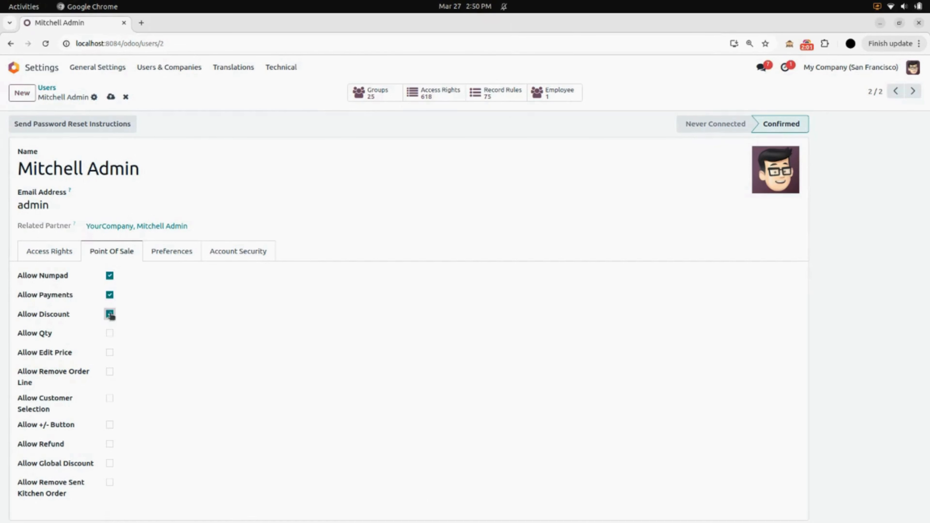
left_click(110, 333)
left_click(110, 353)
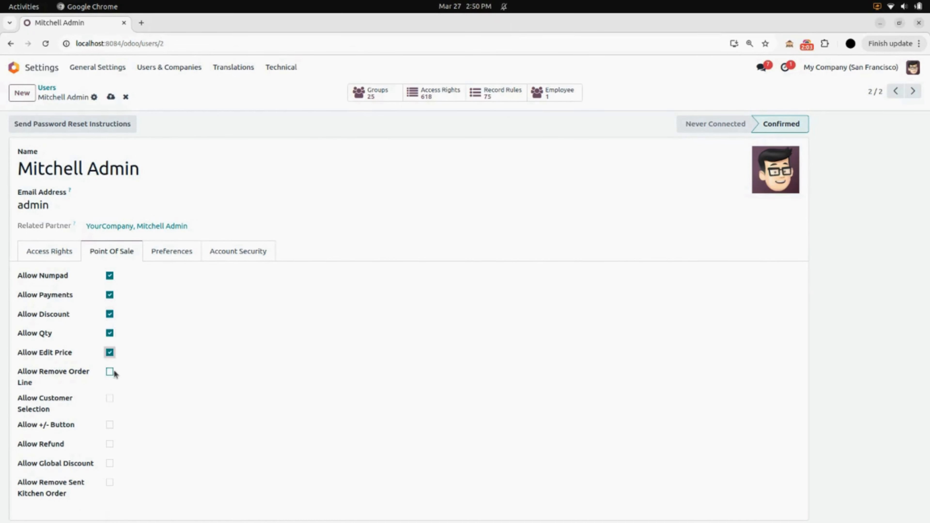
left_click(110, 372)
left_click(110, 398)
left_click(110, 424)
left_click(110, 444)
left_click(110, 464)
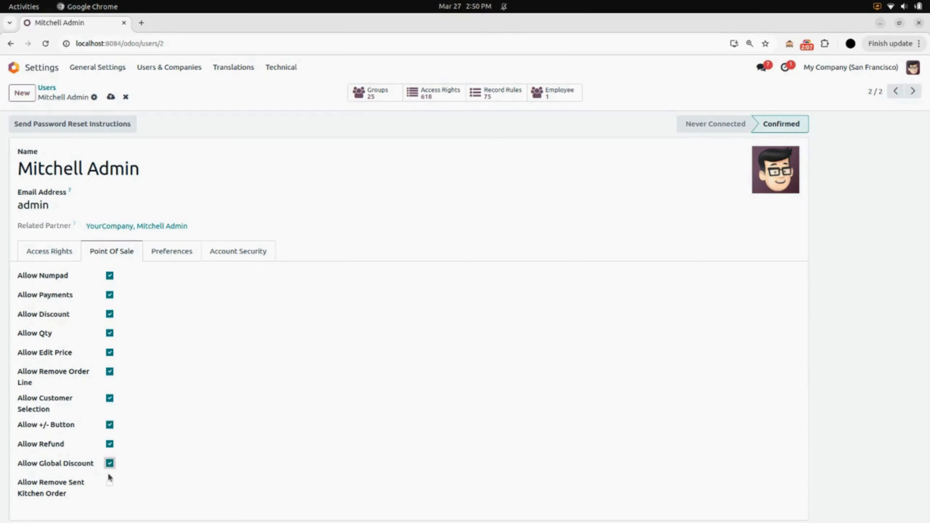
left_click(110, 482)
left_click(111, 97)
left_click(46, 43)
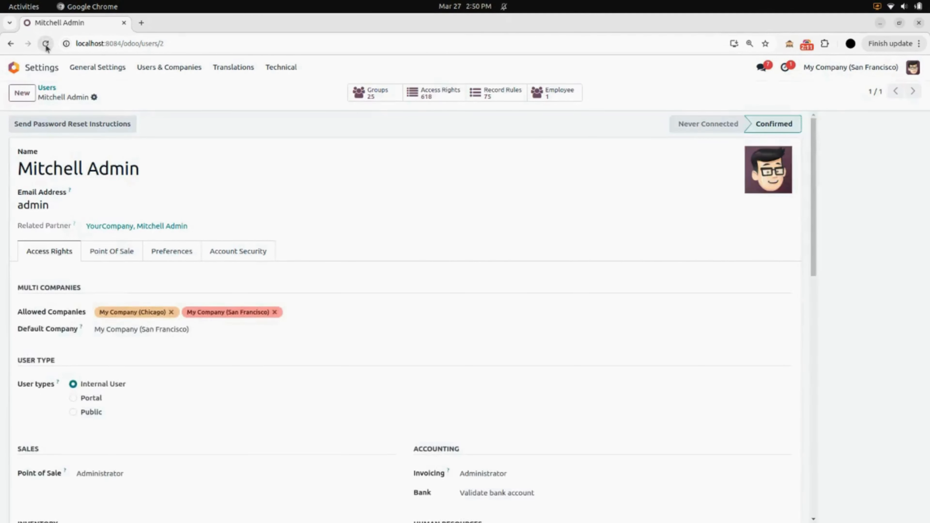
- Open the first employee's record in the Employees app and show its Point Of Sale permissions
left_click(47, 70)
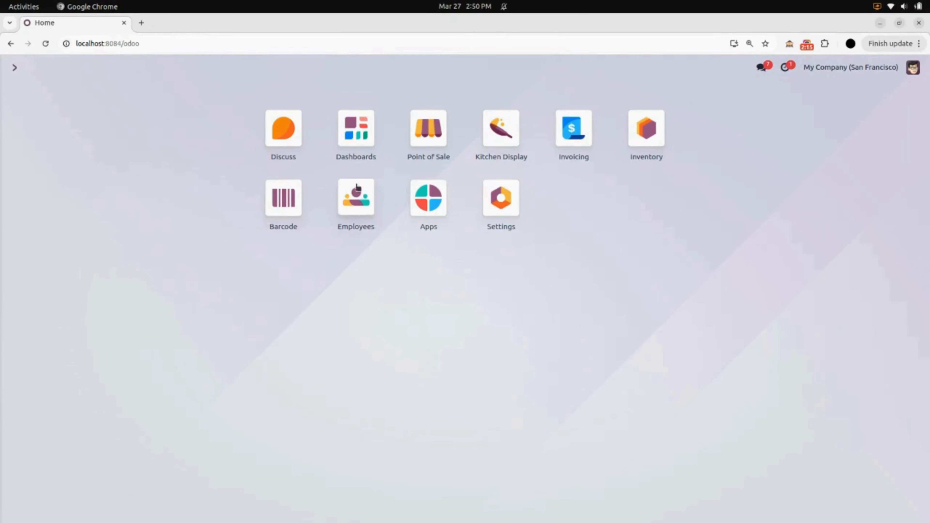
left_click(357, 205)
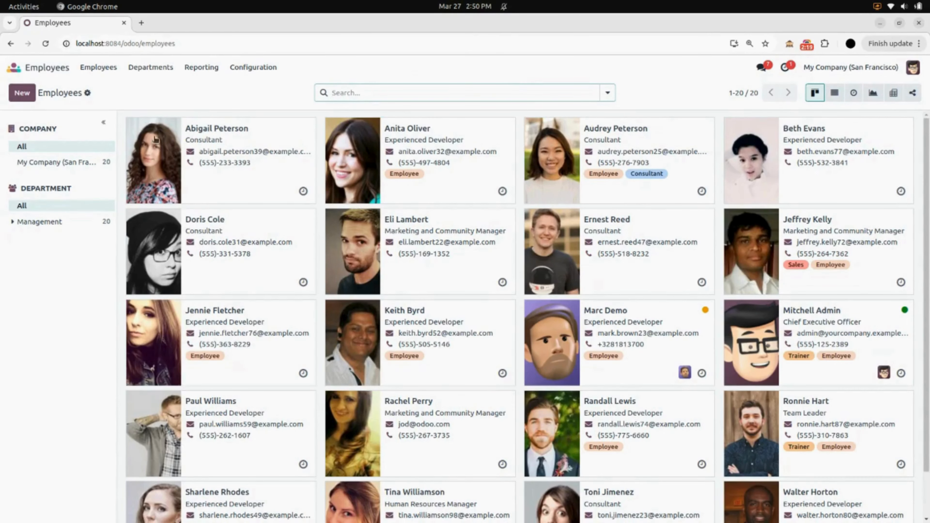
left_click(242, 190)
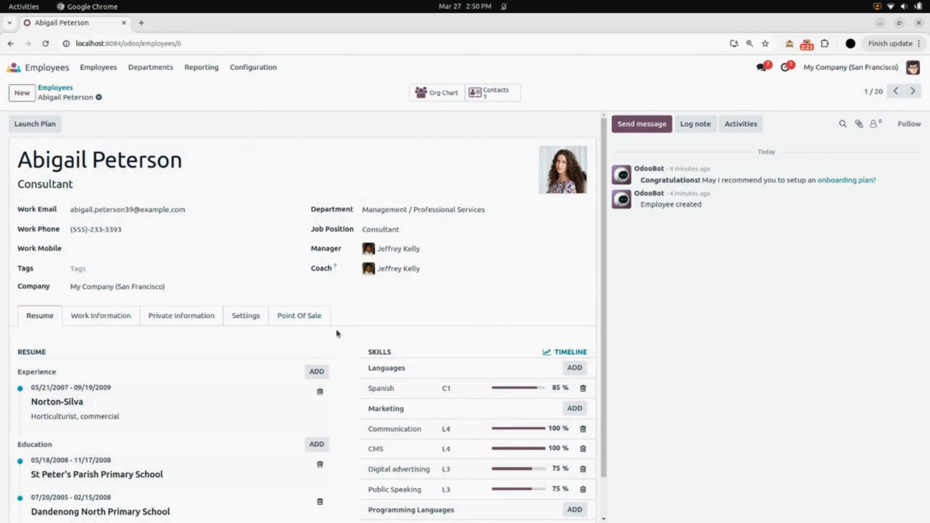
left_click(291, 322)
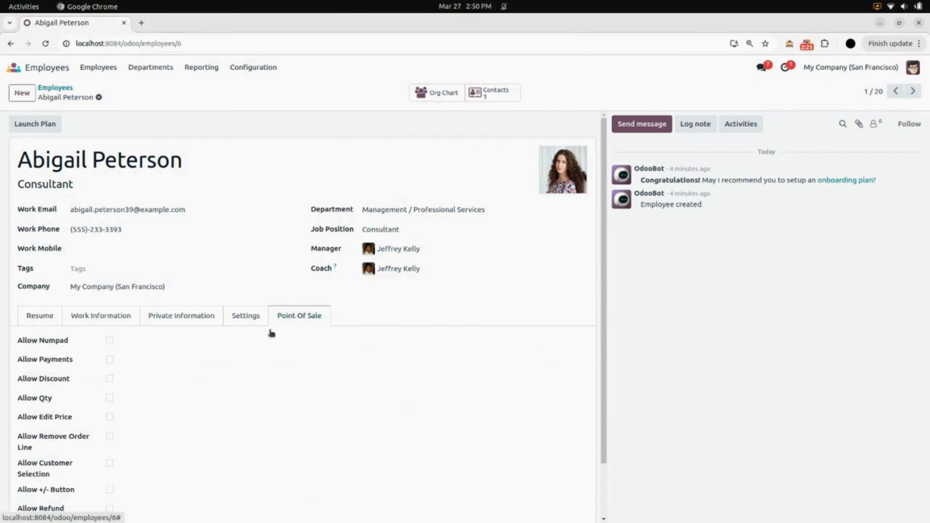
scroll(205, 364, "down", 2)
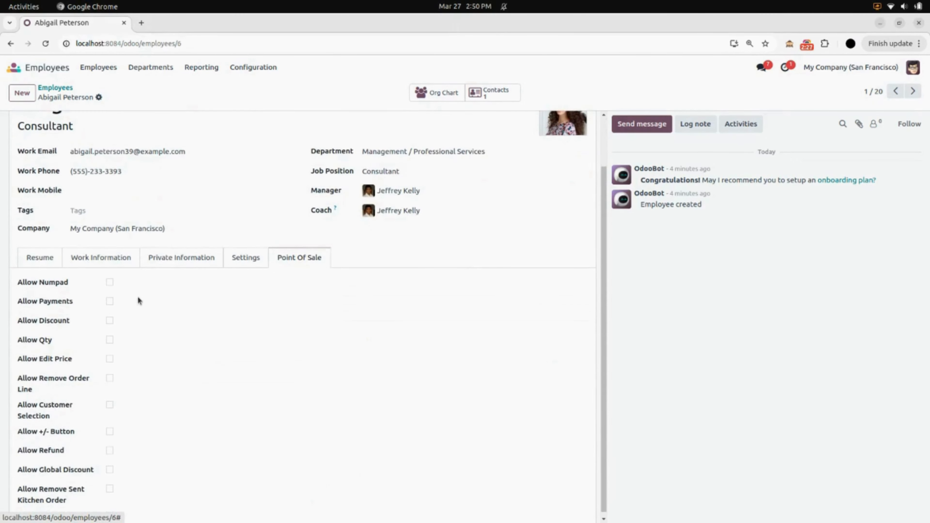
- Enable Allow Numpad, Allow Payments and Allow Customer Selection for this employee and save the record
left_click(110, 283)
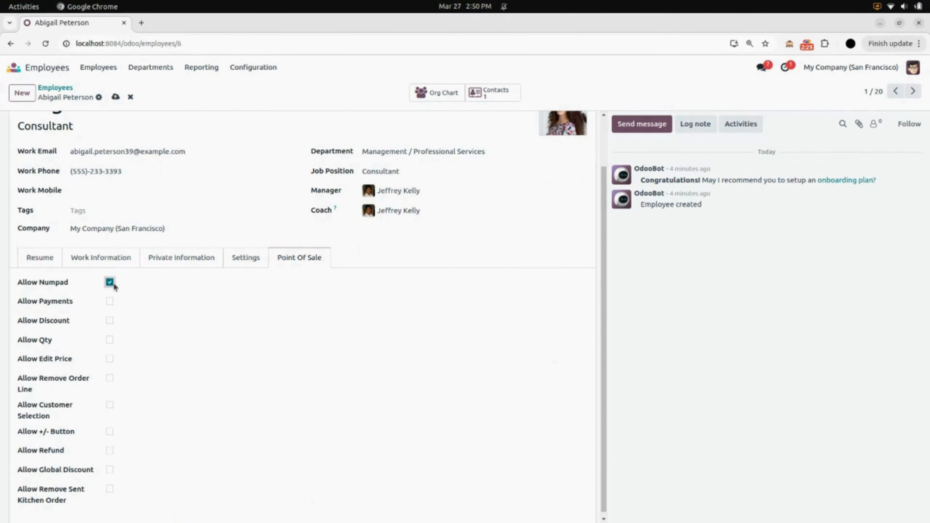
left_click(110, 301)
left_click(110, 405)
left_click(115, 96)
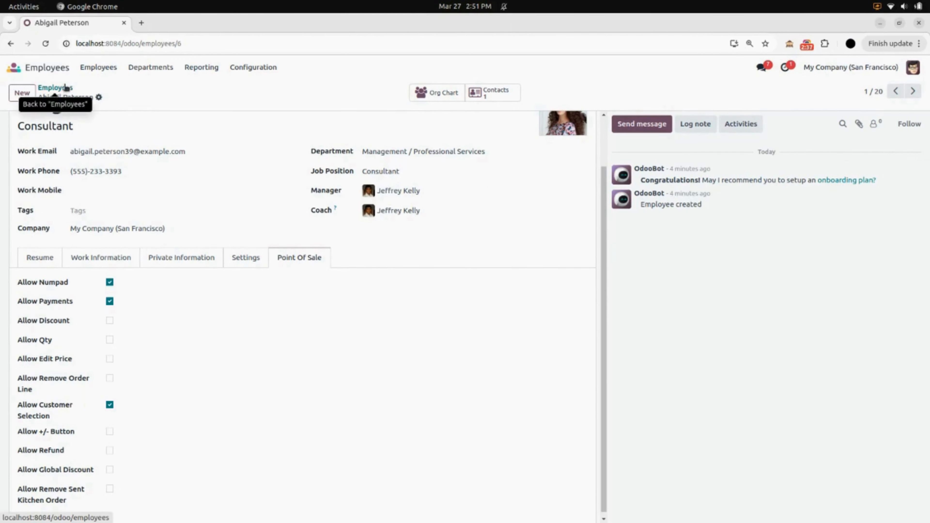
- Return to the employee list and open the fourth employee's record to show its Point Of Sale permissions
left_click(65, 88)
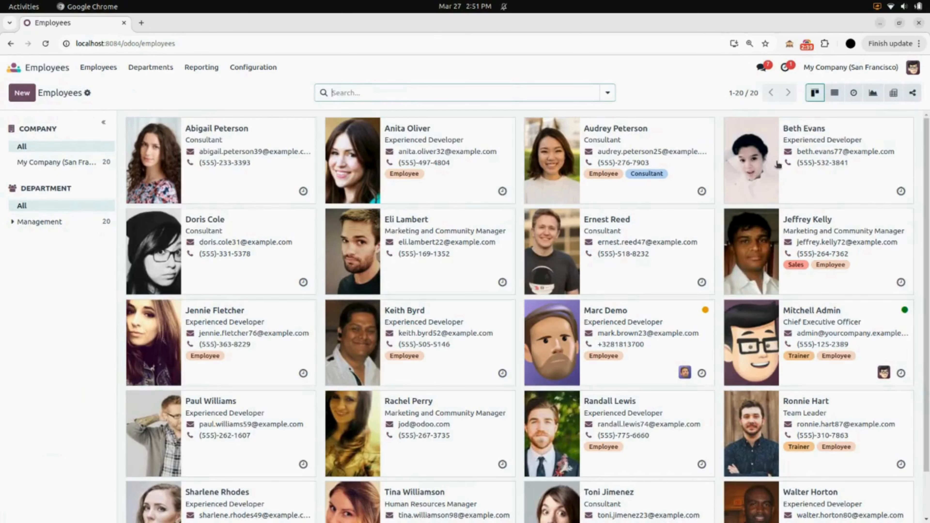
left_click(830, 165)
scroll(253, 354, "down", 2)
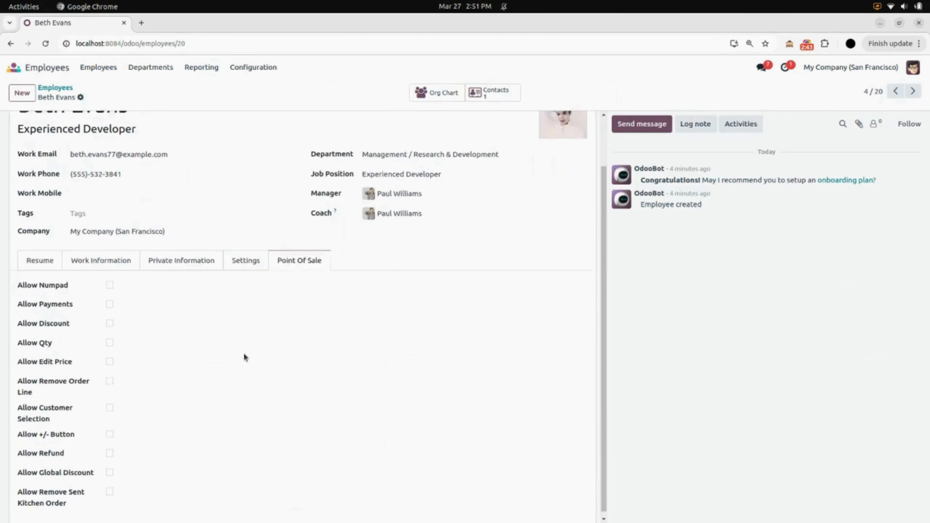
scroll(289, 136, "up", 2)
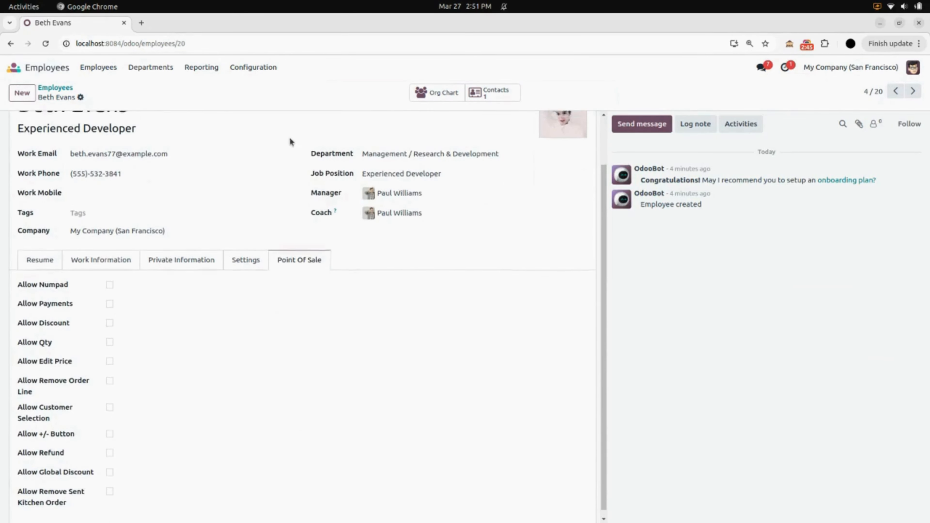
scroll(100, 201, "down", 2)
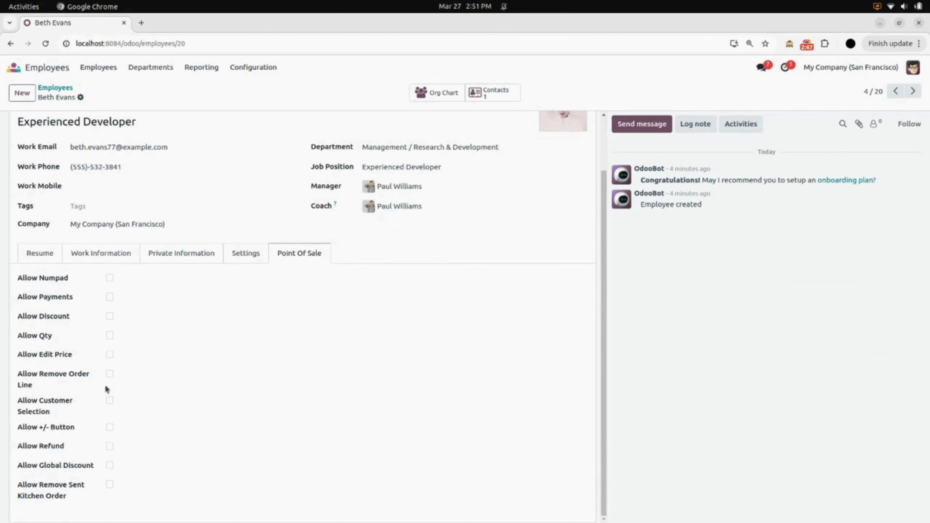
- Enable Allow Numpad and Allow Qty for this employee, save the record and reload the page
left_click(110, 278)
left_click(109, 336)
left_click(97, 97)
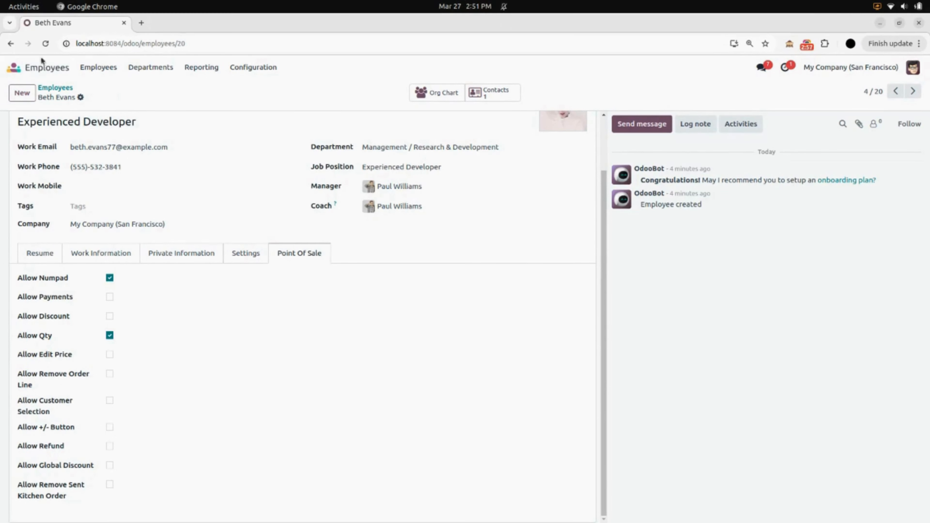
left_click(45, 44)
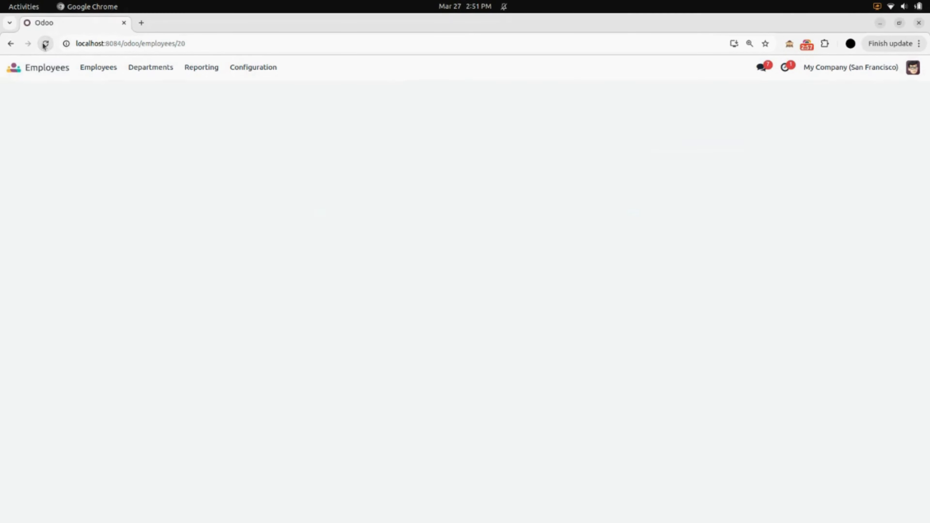
- Switch to the Point of Sale app and open the Restaurant register with the admin user as cashier, keeping opening cash at 0.00
left_click(55, 69)
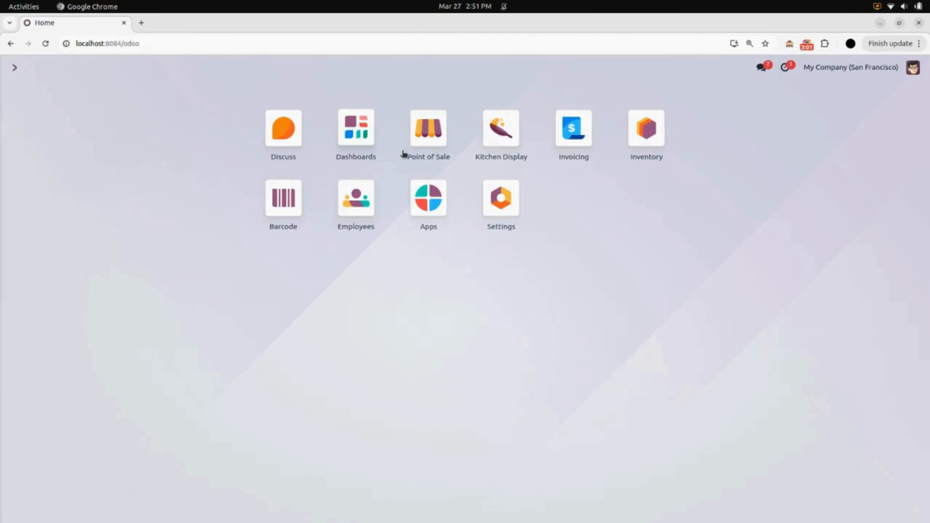
left_click(431, 141)
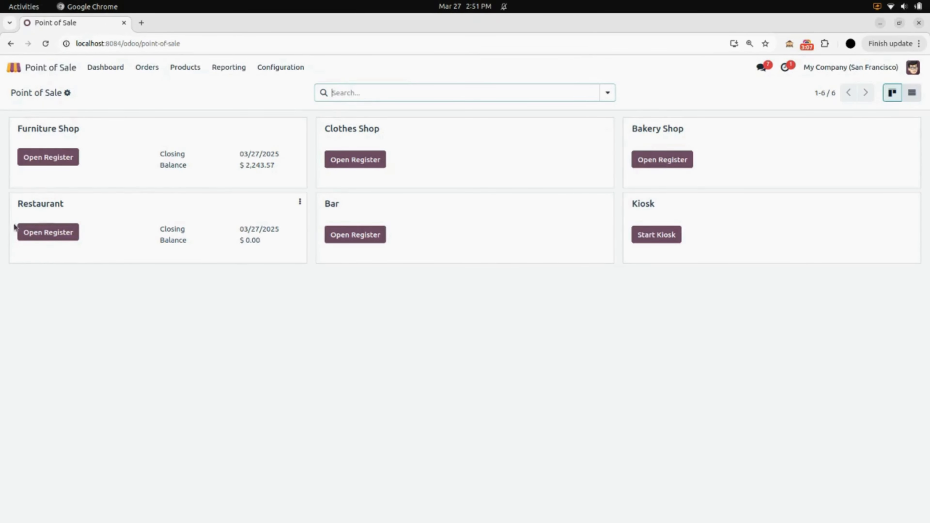
left_click(53, 236)
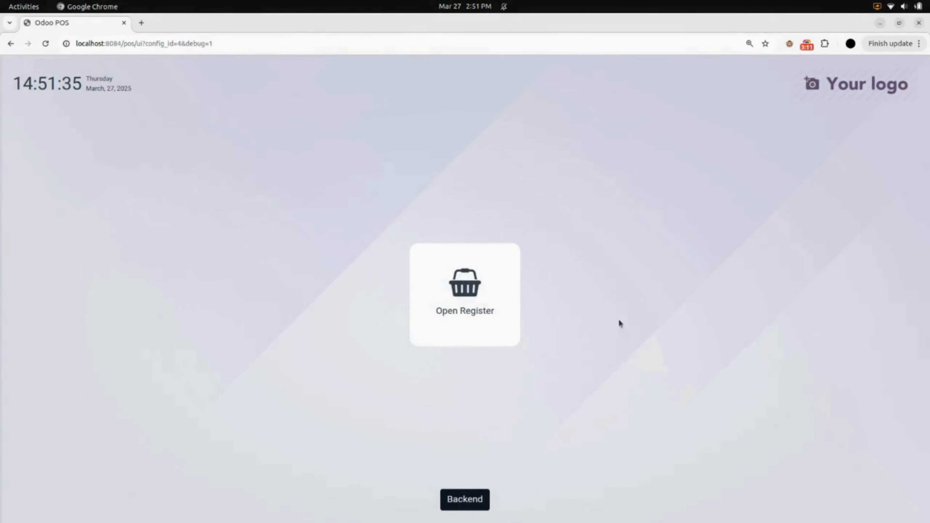
left_click(462, 285)
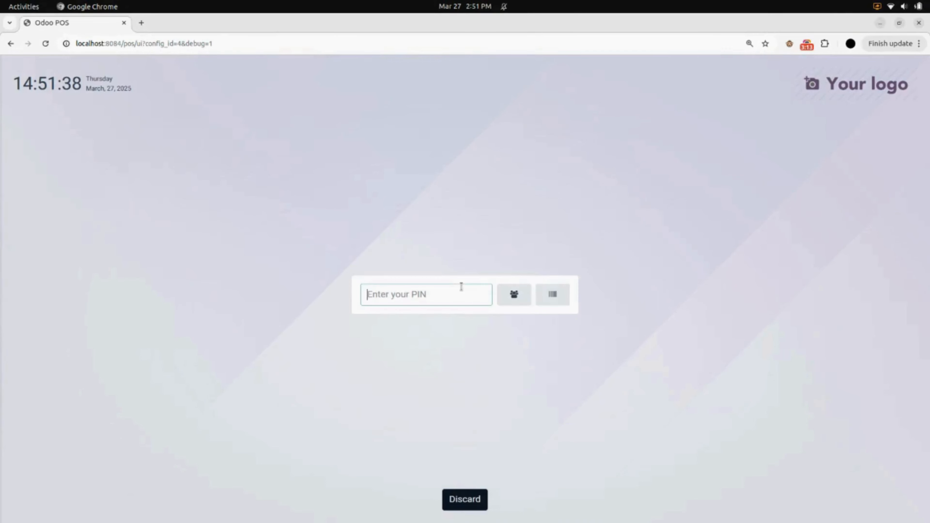
left_click(515, 296)
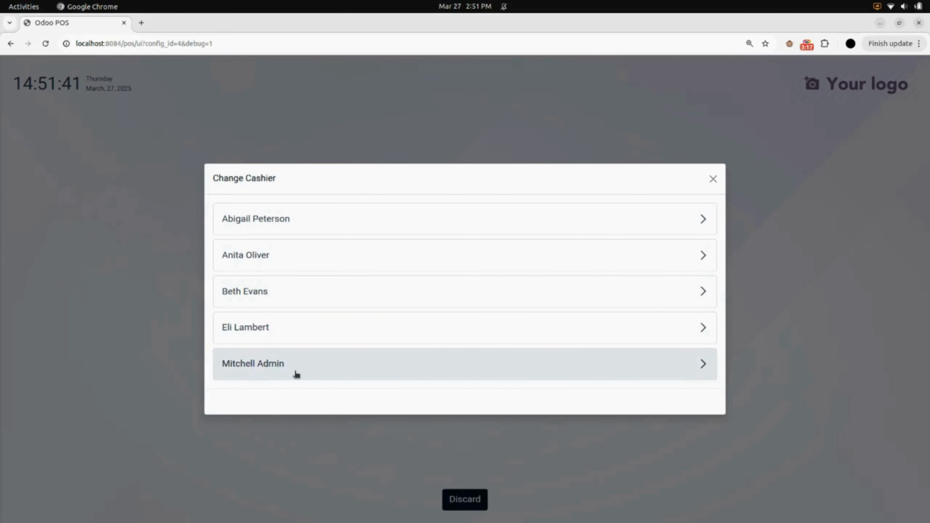
left_click(239, 372)
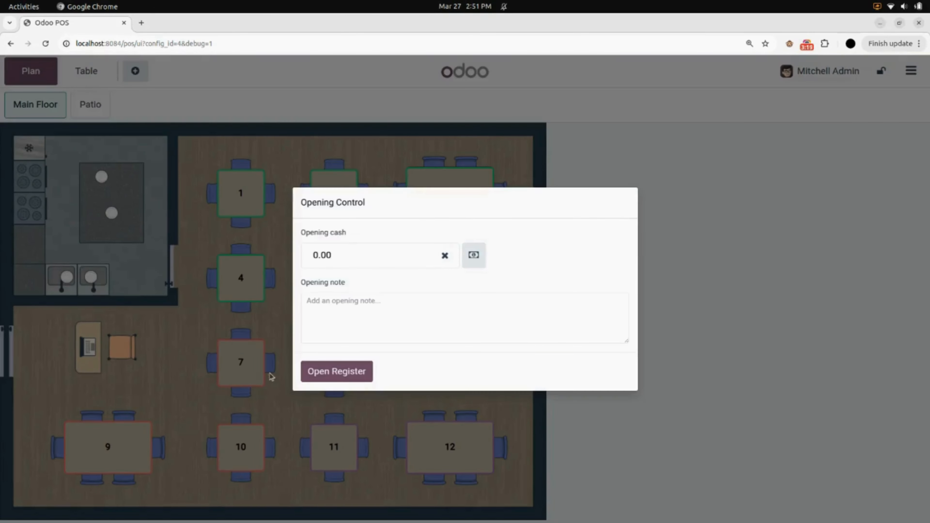
left_click(362, 381)
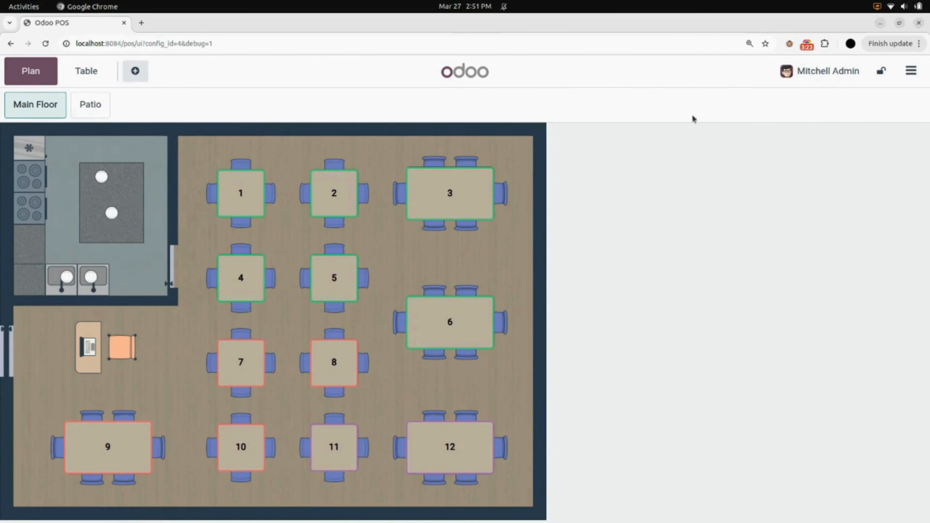
- Add a Bacon Burger with Belgian fresh homemade fries to table 1 and assign the Deco Addict contact as customer
left_click(240, 201)
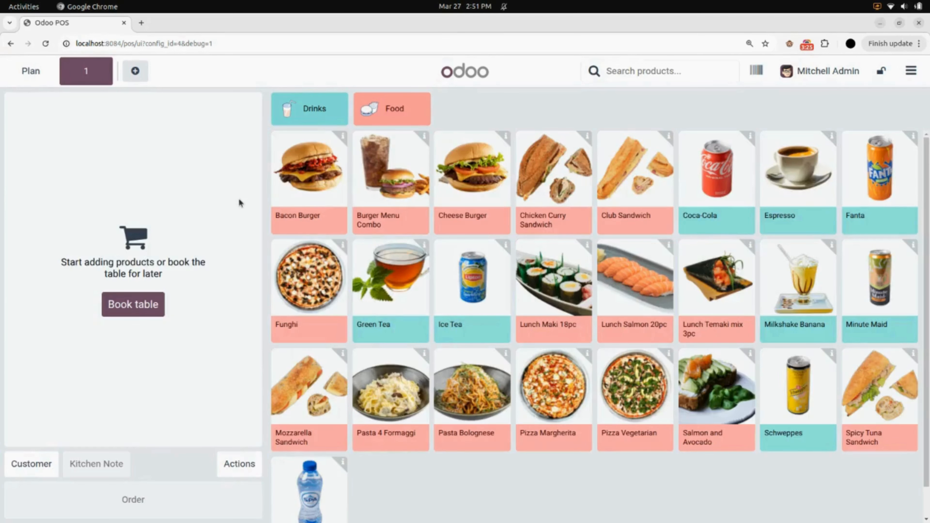
left_click(288, 186)
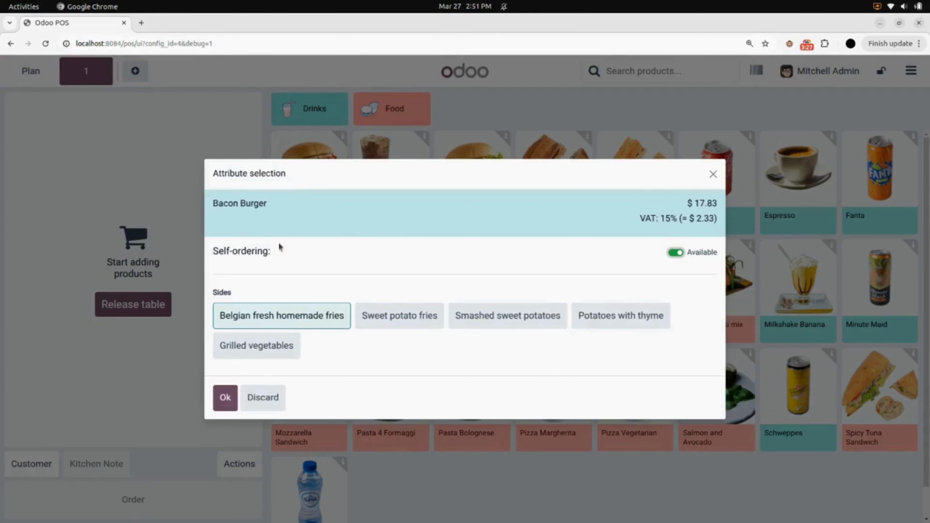
left_click(226, 399)
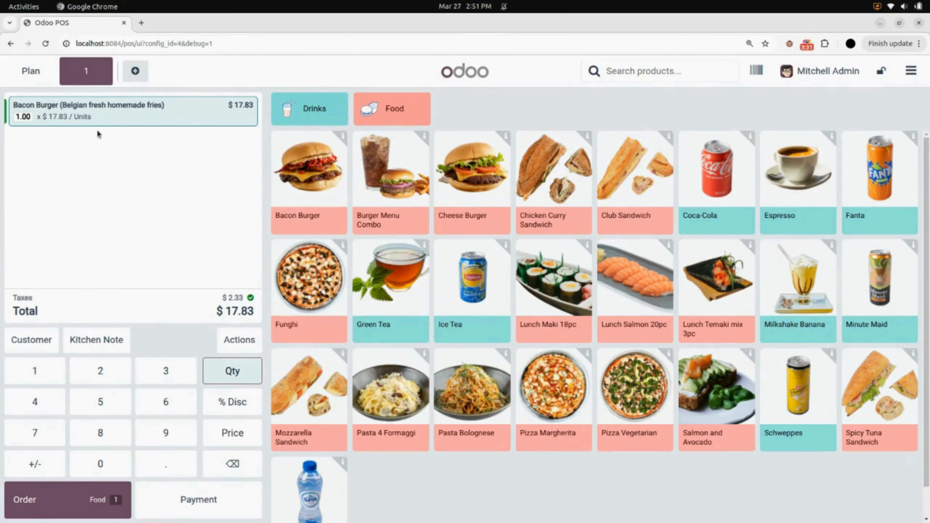
left_click(46, 350)
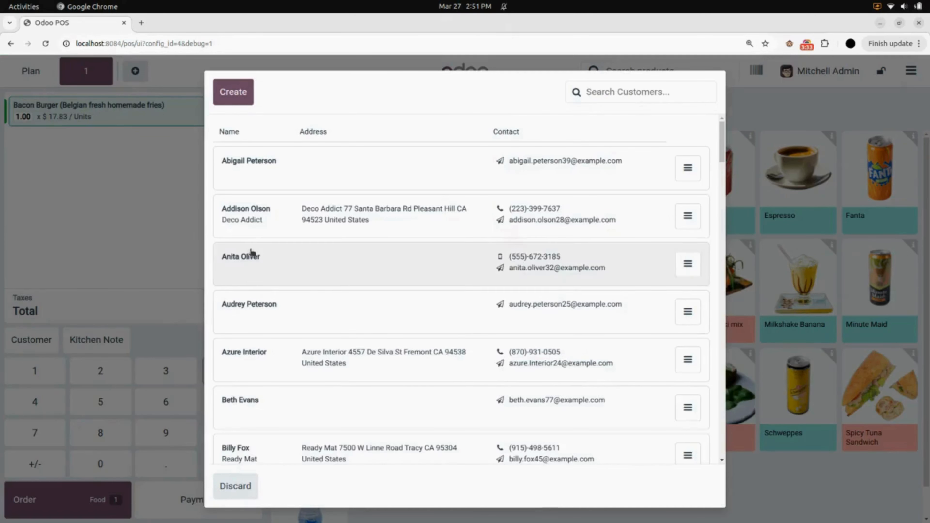
left_click(262, 216)
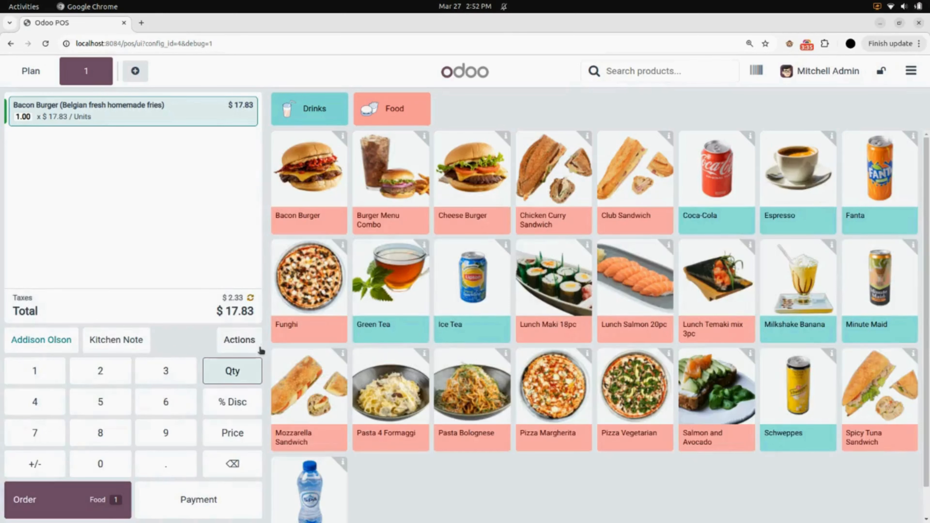
- Try quantity 10 and the discount and price modes on the Bacon Burger line, clear its price, and set its quantity to 2
left_click(48, 379)
left_click(93, 472)
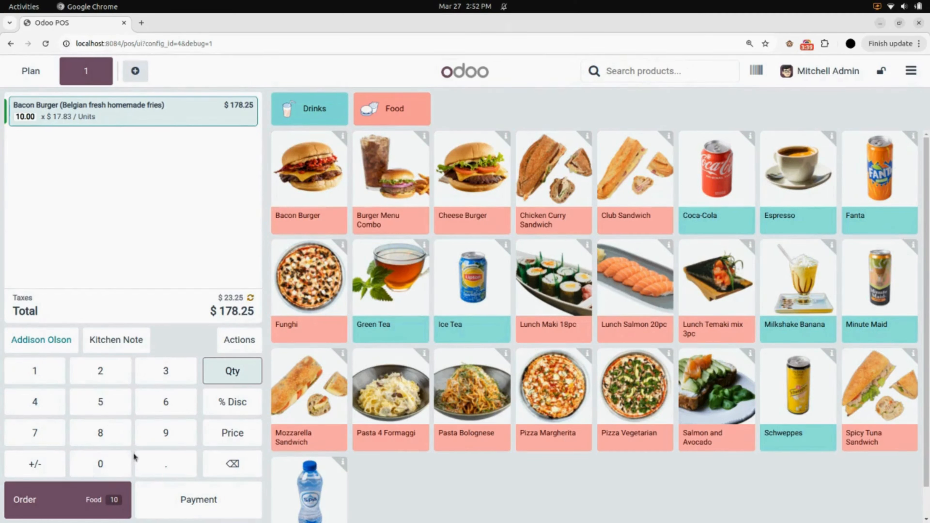
left_click(227, 410)
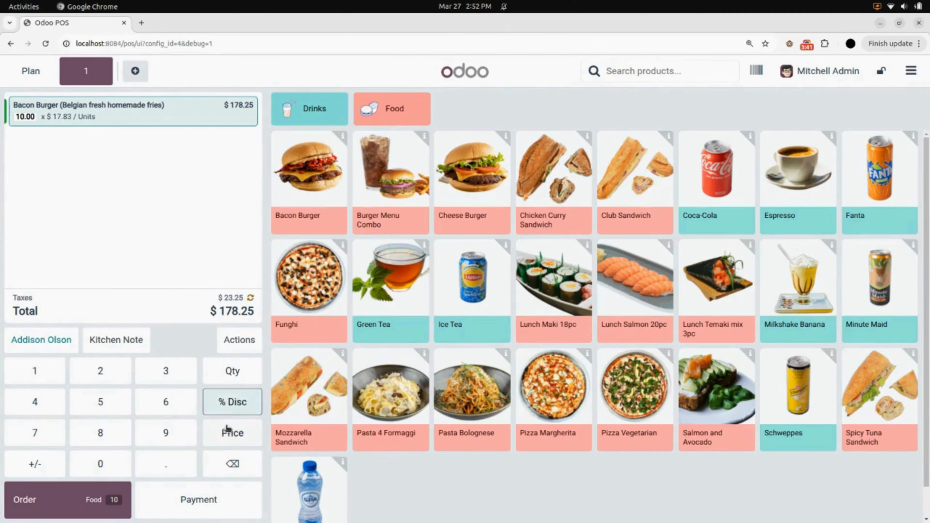
left_click(231, 435)
left_click(232, 463)
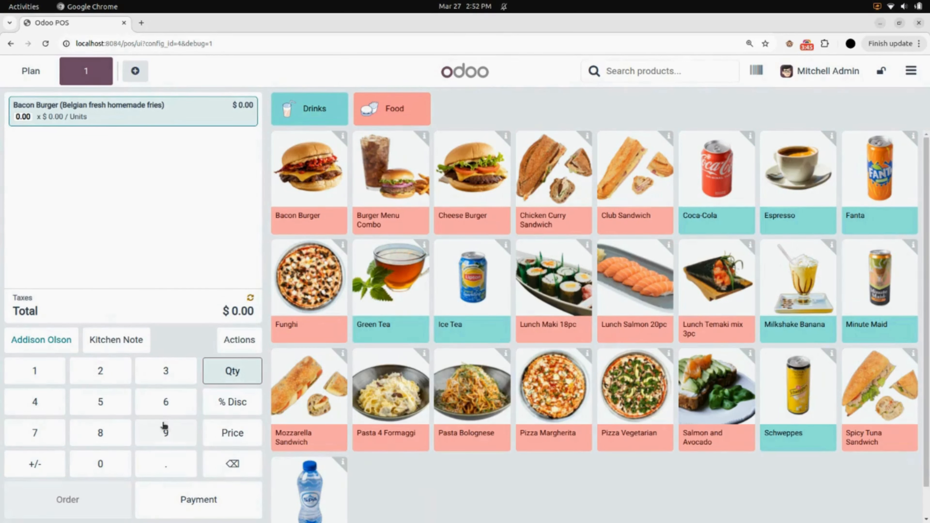
left_click(108, 373)
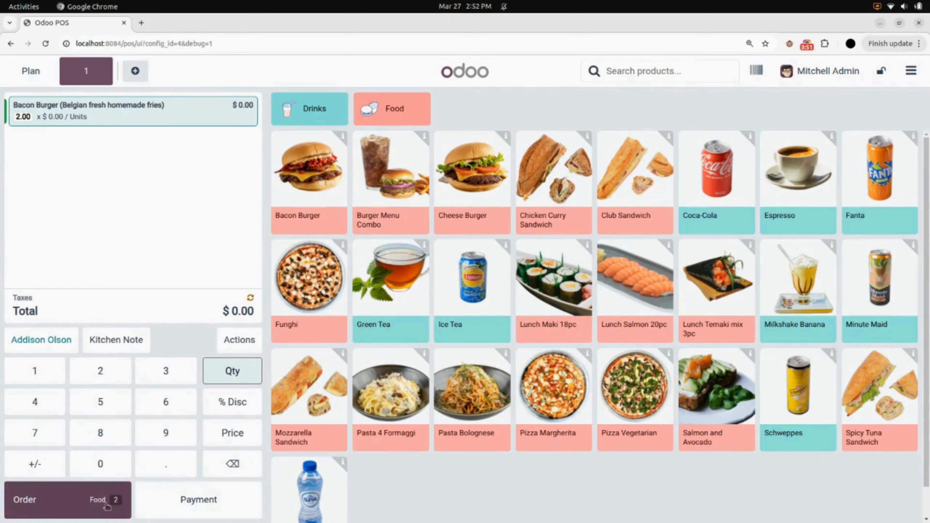
- Send the table 1 order to the kitchen, pay it by Cash, validate it and return to the floor plan for a new order
left_click(83, 502)
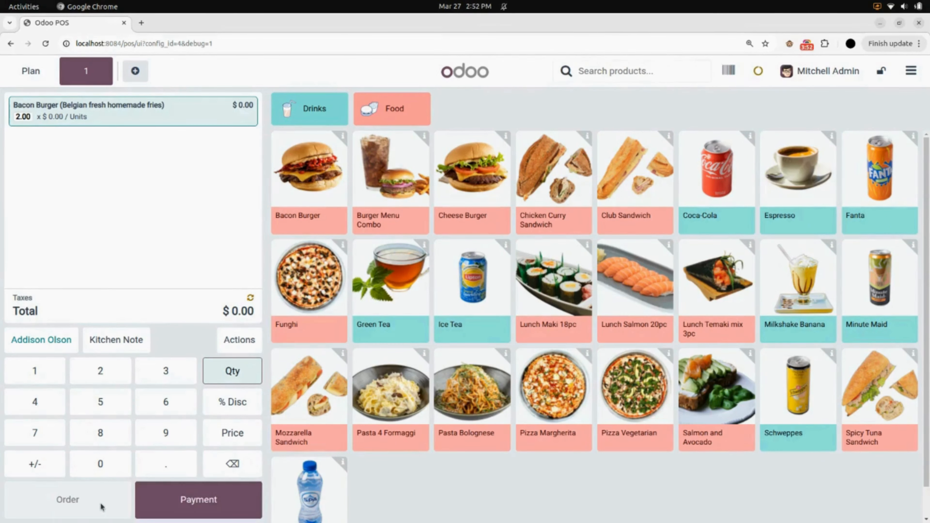
left_click(195, 505)
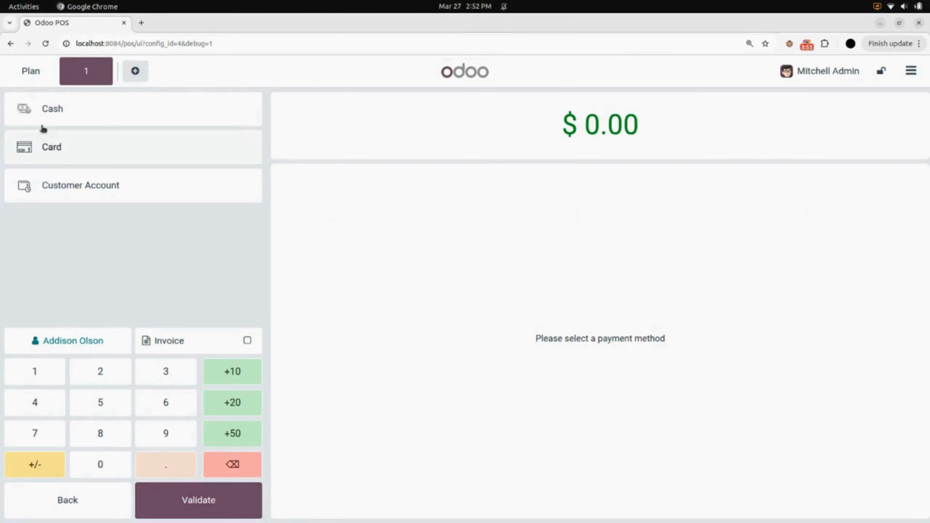
left_click(44, 110)
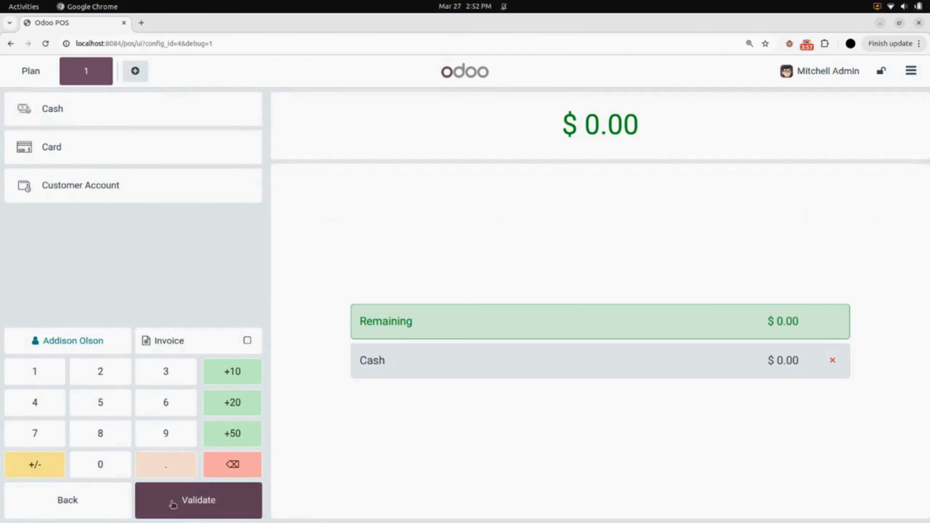
left_click(203, 499)
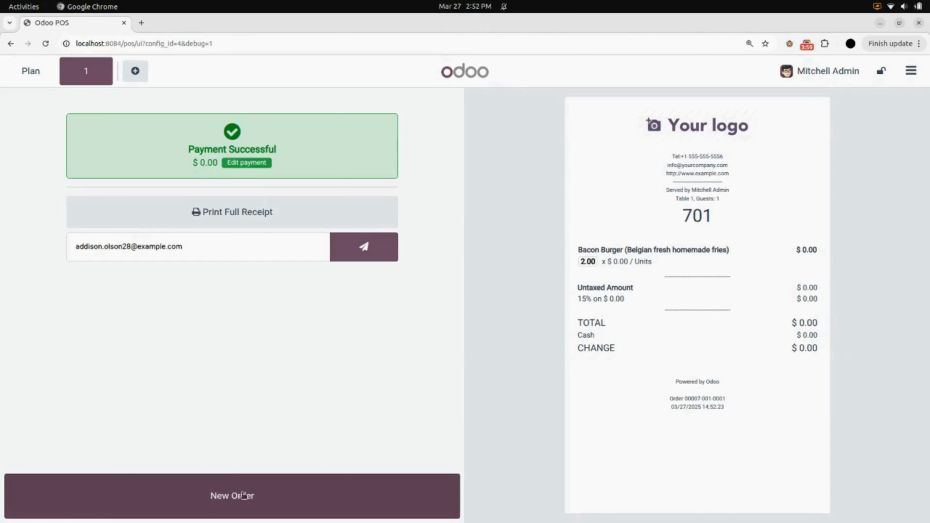
left_click(245, 499)
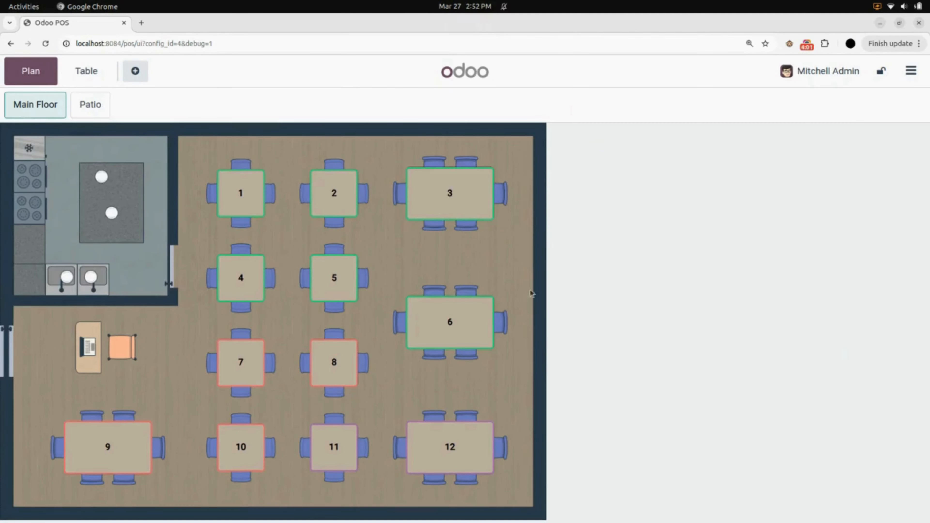
- Change the cashier to the first listed employee and add a Chicken Curry Sandwich to table 1
left_click(818, 77)
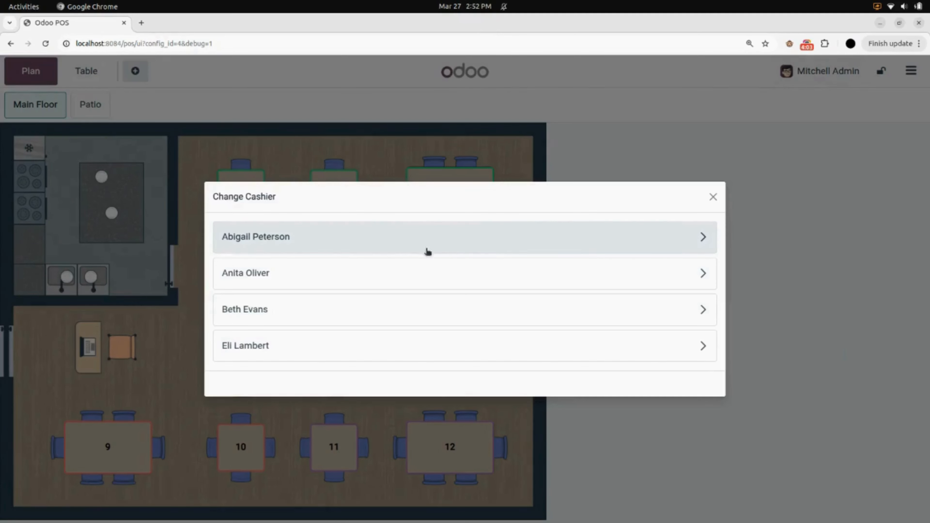
left_click(285, 249)
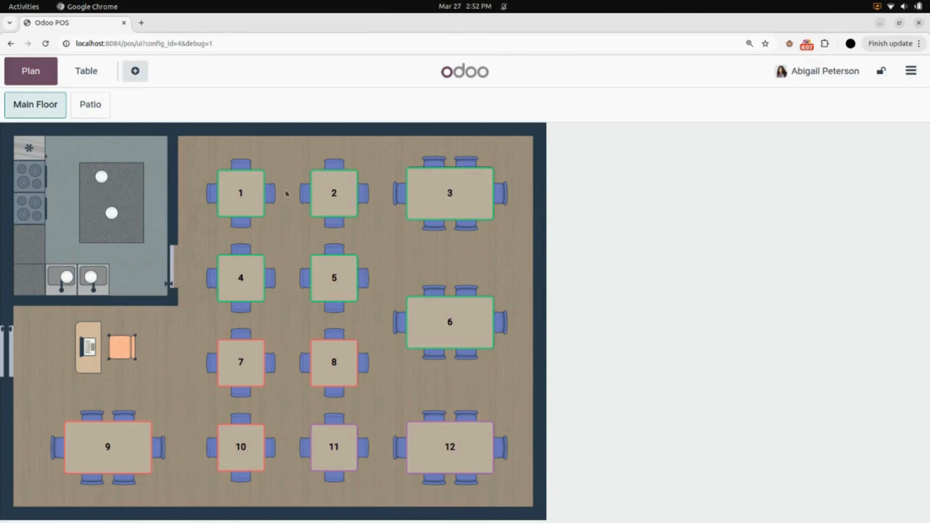
left_click(242, 204)
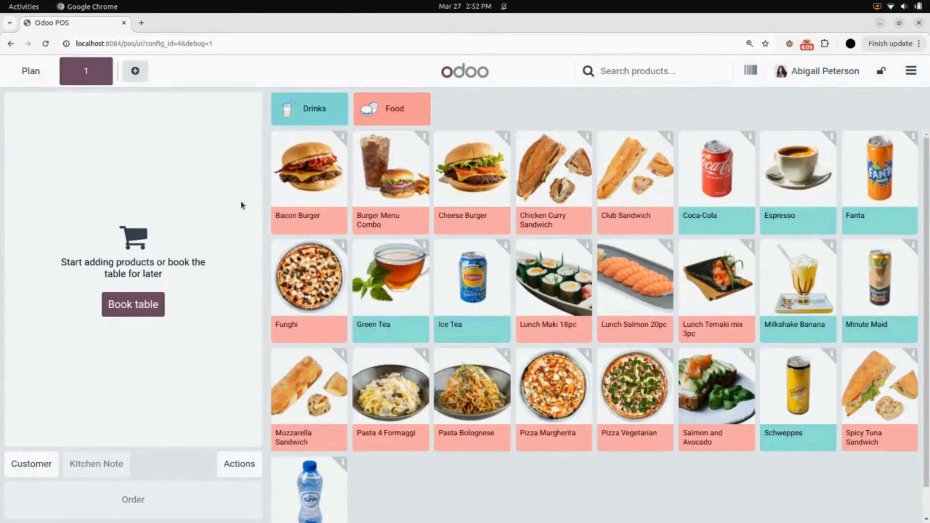
left_click(538, 199)
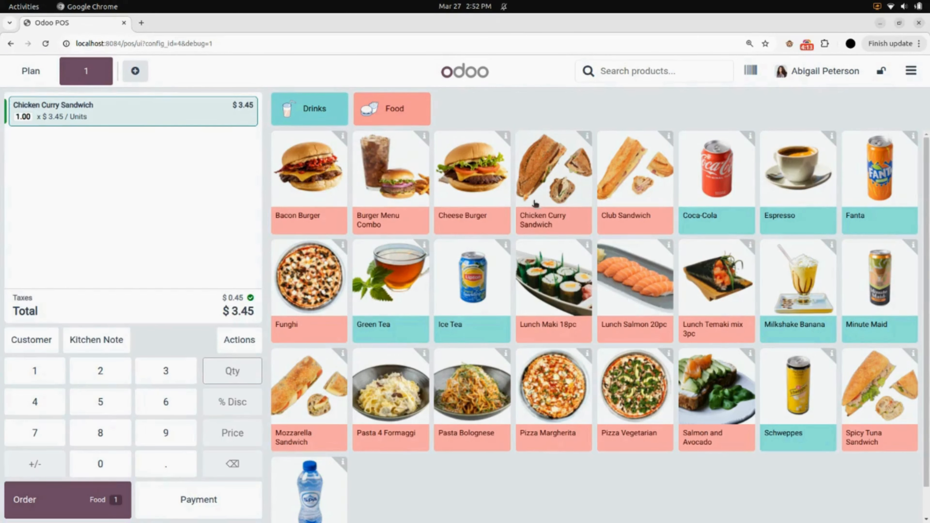
- Set the Chicken Curry Sandwich quantity to 45 and assign the third listed customer to the order
left_click(62, 403)
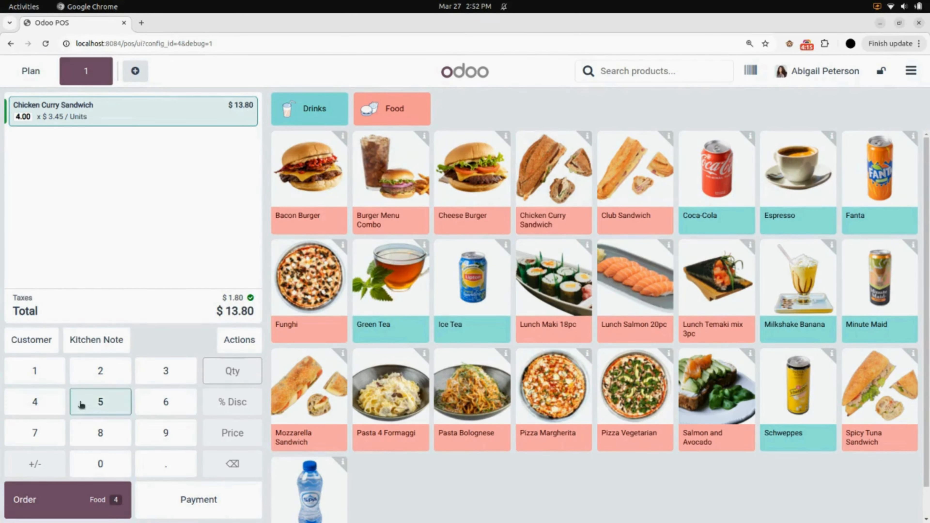
left_click(82, 405)
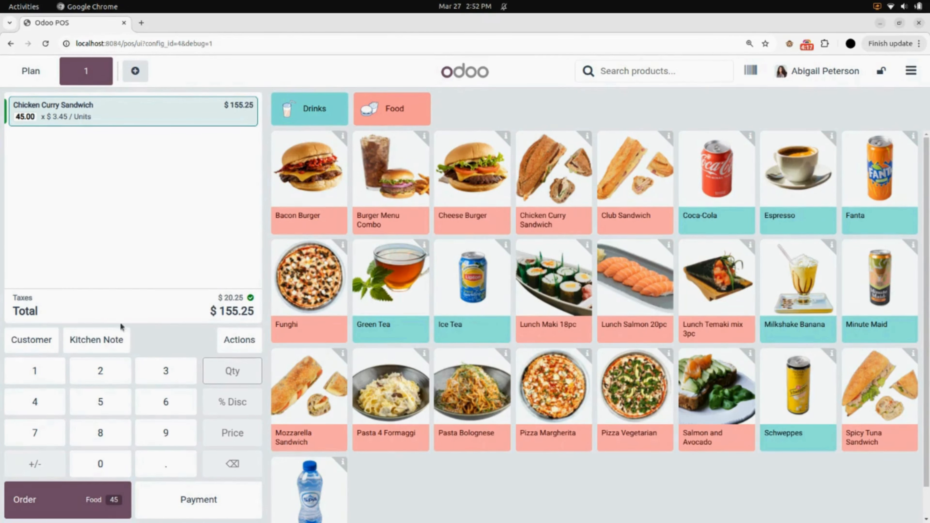
left_click(30, 344)
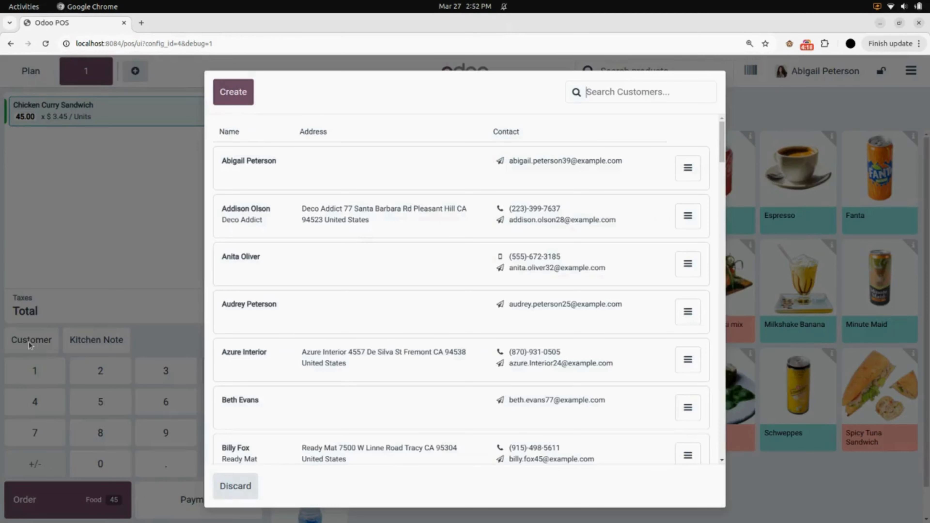
left_click(296, 274)
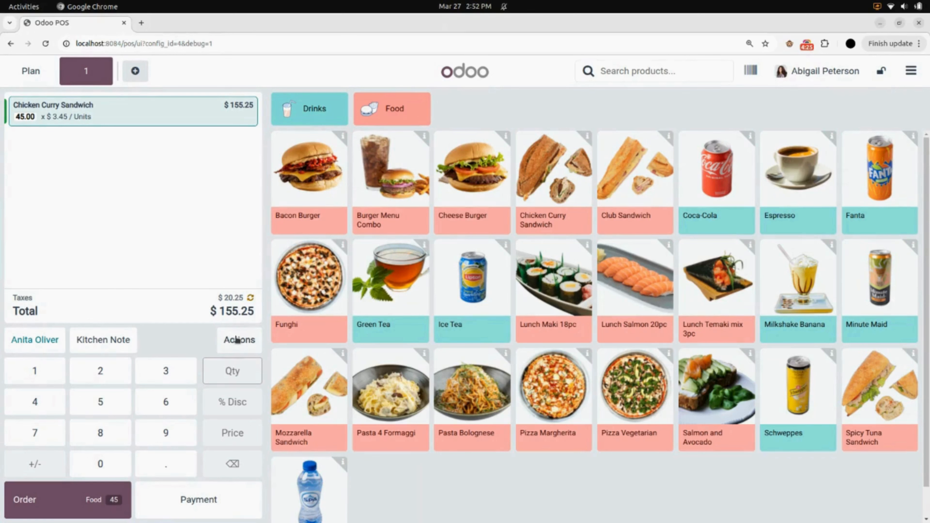
- Send the table 1 order to the kitchen and enter a Card payment of $4.00
left_click(17, 513)
left_click(183, 502)
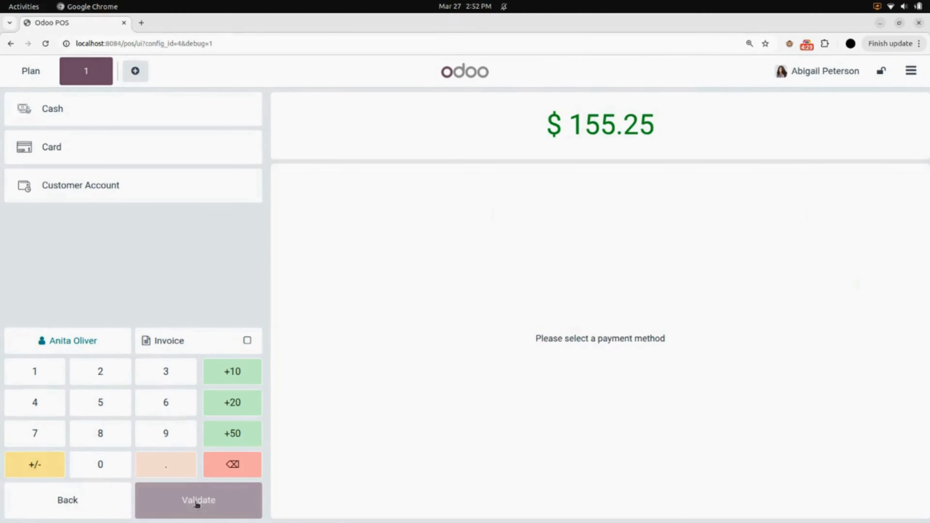
left_click(85, 153)
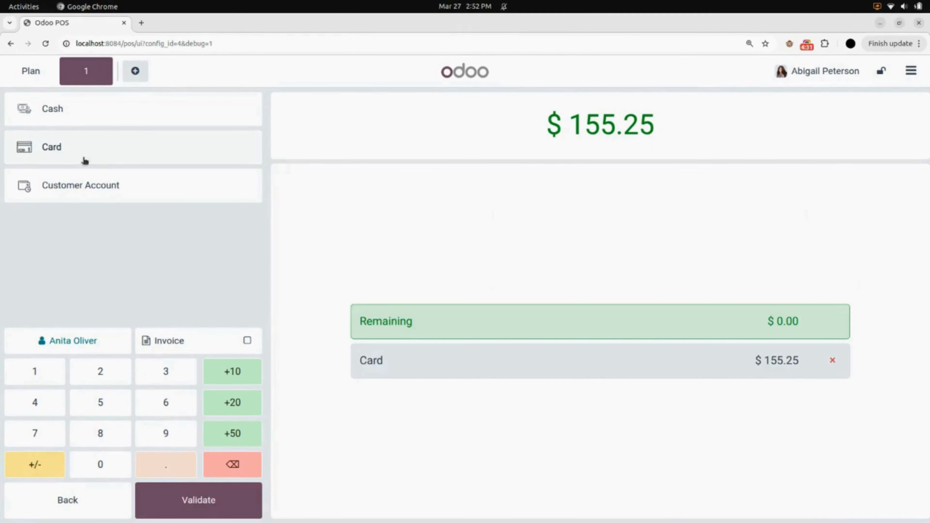
left_click(63, 406)
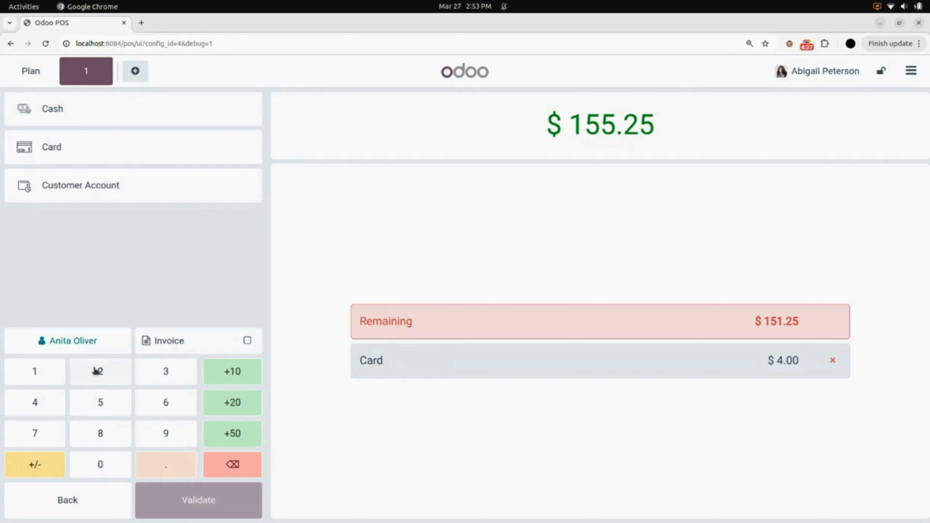
- Change the customer to the current cashier's contact, pay with Card lines of $155.00 and $0.25, and validate to start a new order
left_click(76, 344)
left_click(321, 215)
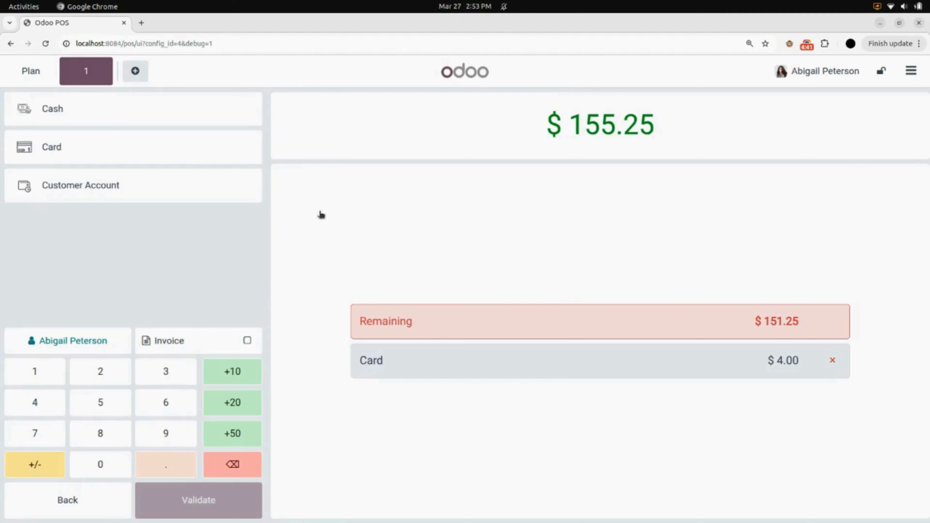
left_click(87, 403)
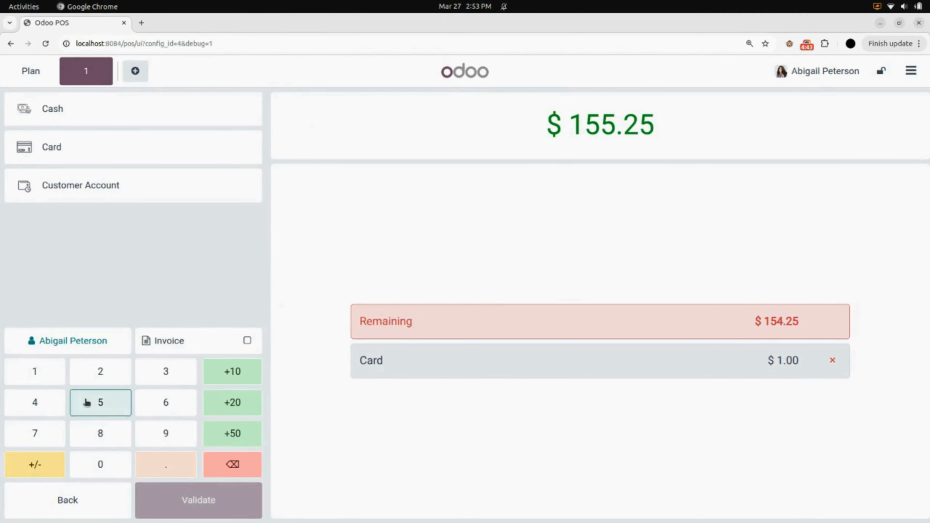
left_click(87, 403)
left_click(86, 403)
left_click(72, 157)
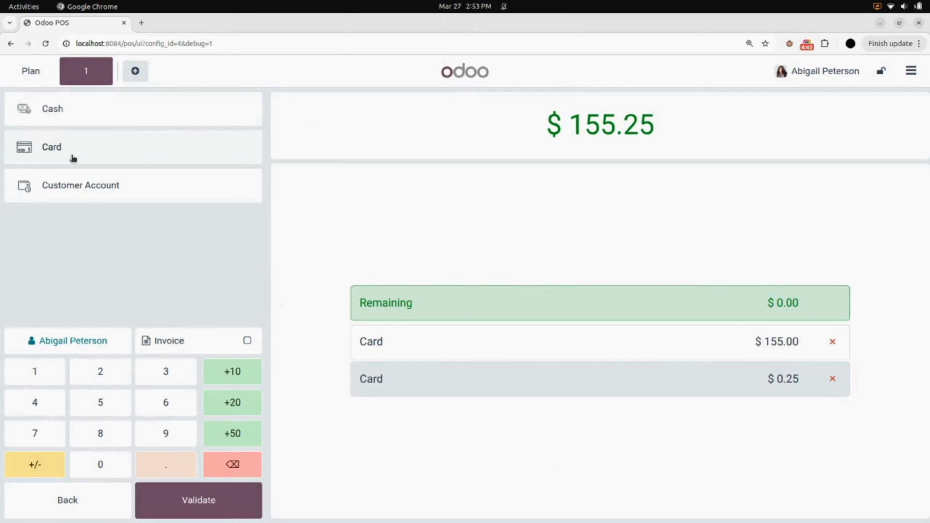
left_click(195, 515)
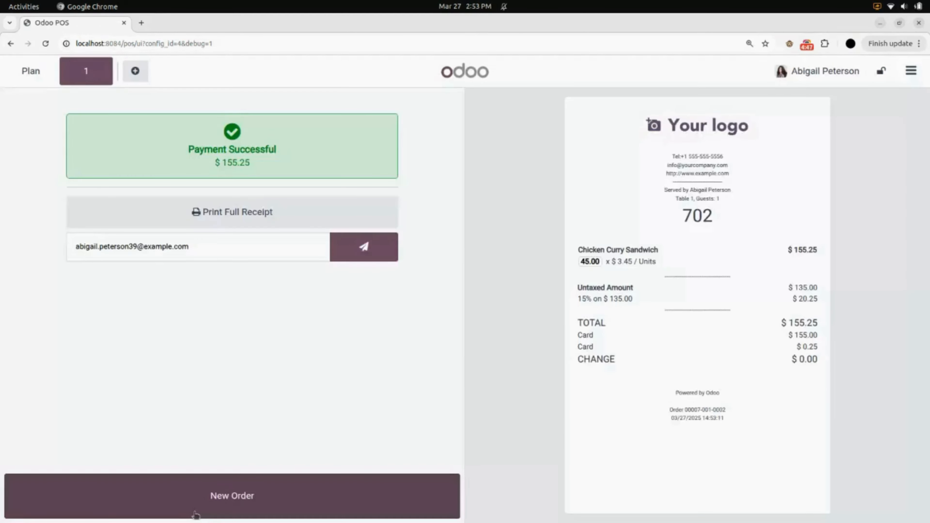
left_click(256, 494)
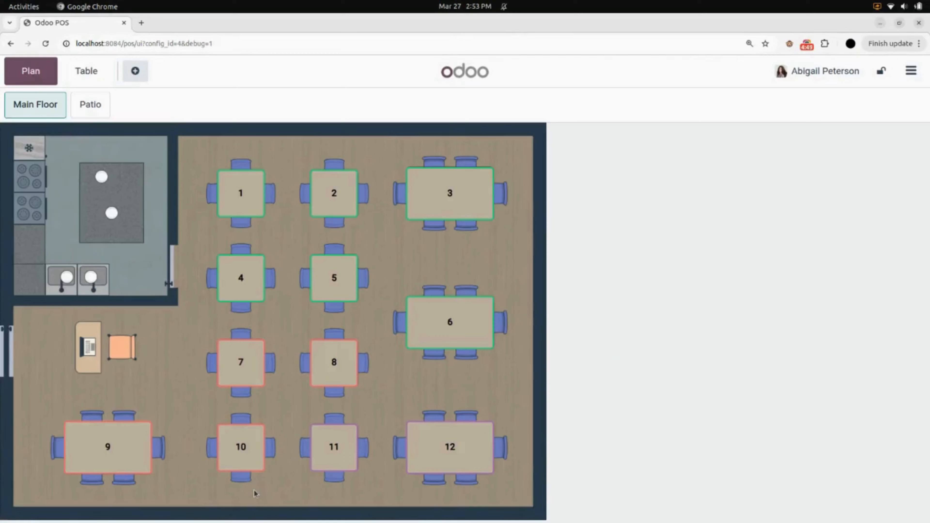
- Change the cashier to the third listed employee and send an order for one Funghi on table 1 to the kitchen
left_click(824, 70)
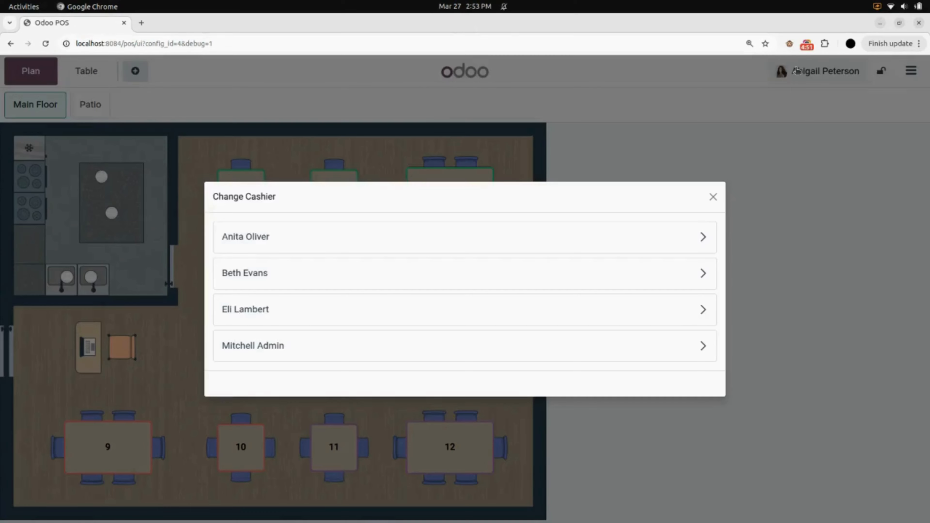
left_click(259, 316)
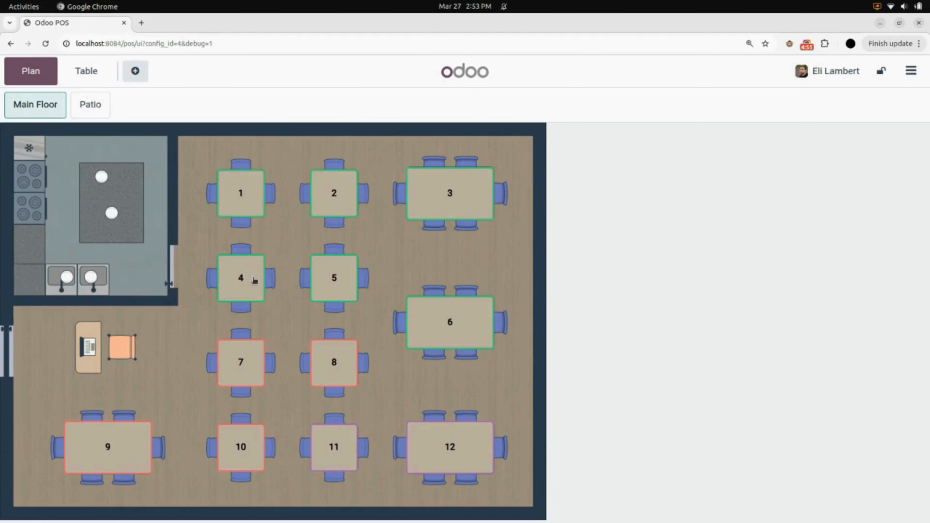
left_click(239, 210)
left_click(307, 292)
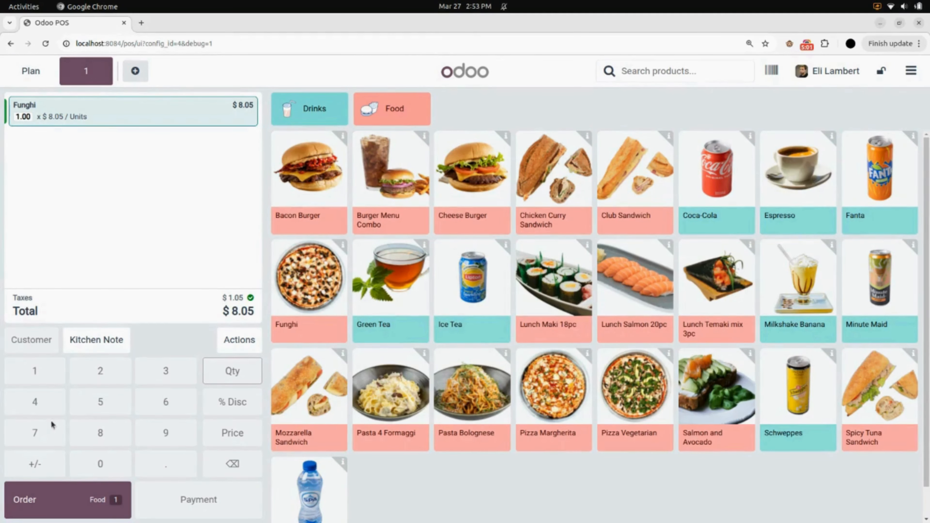
left_click(97, 499)
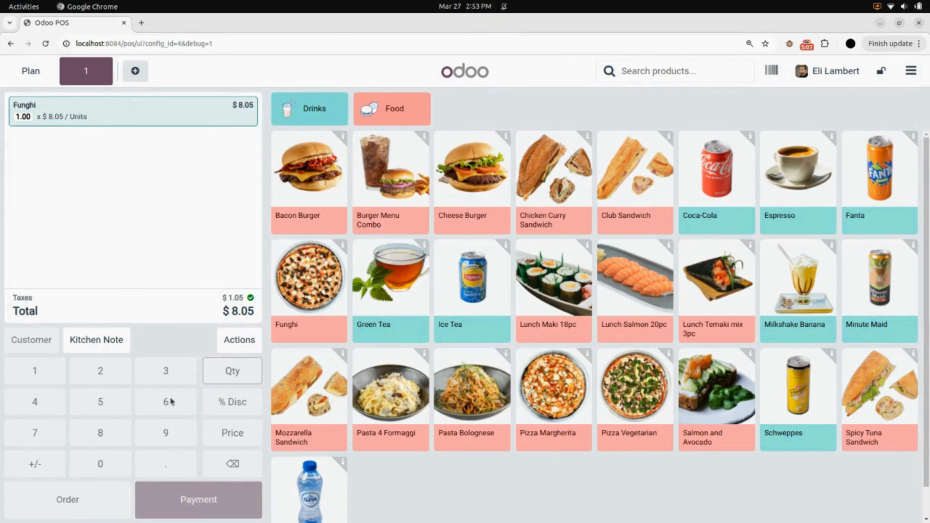
- Leave the Restaurant register and return to the home screen with all apps
left_click(11, 43)
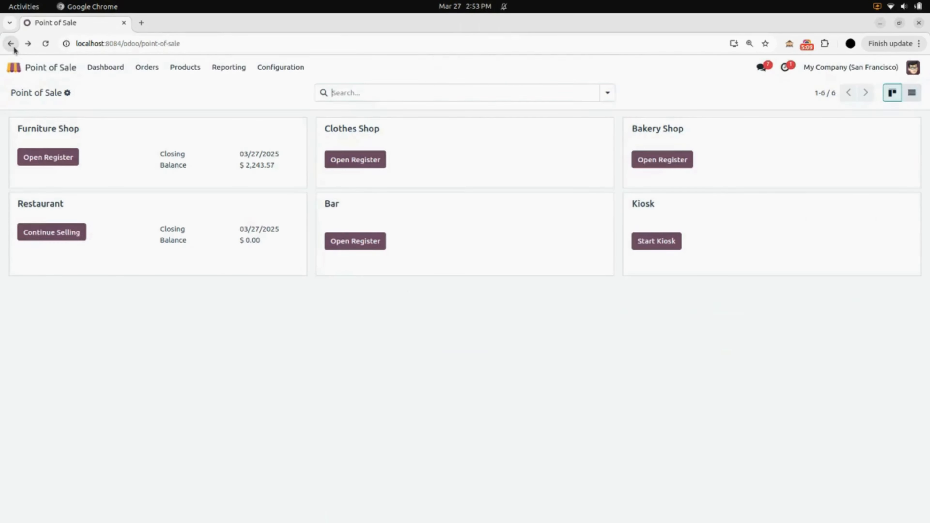
left_click(31, 67)
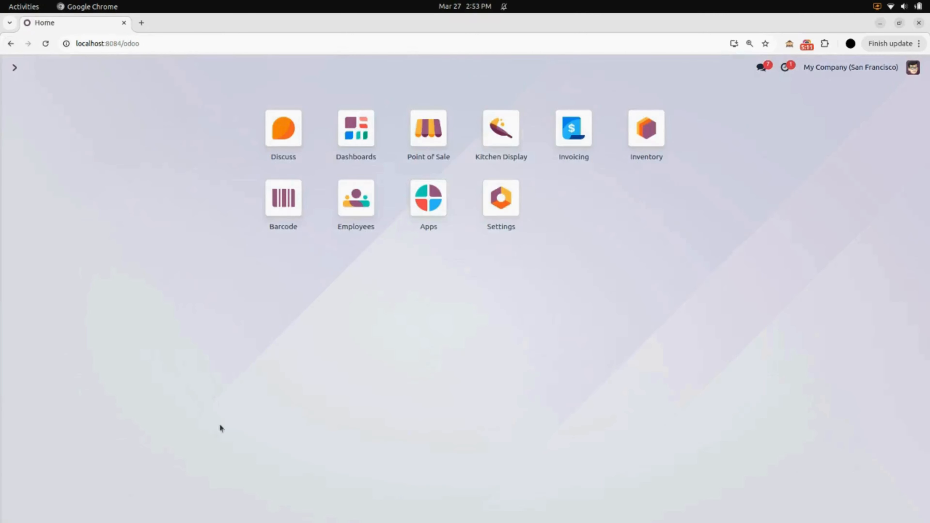